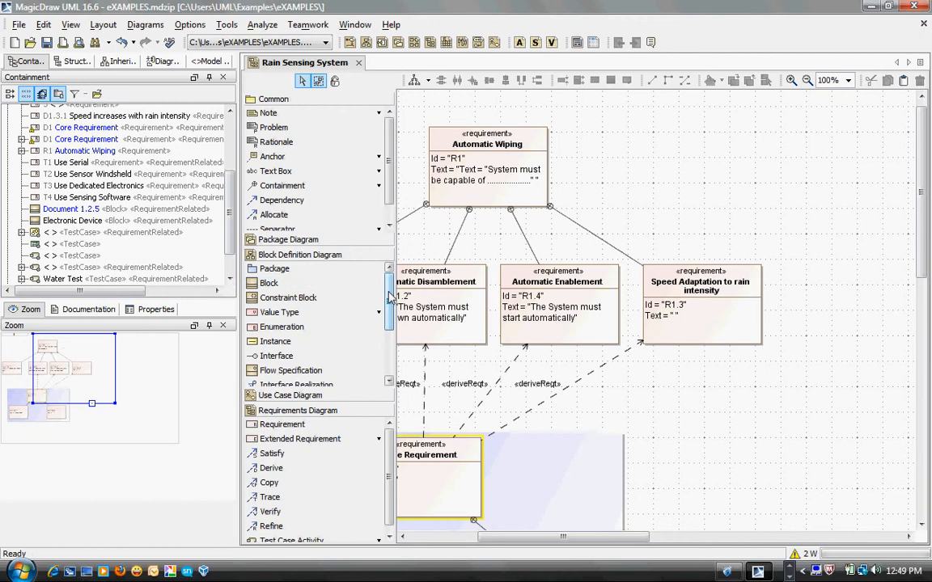
Add a block to the right of the Automatic Wiping requirement, widen it, and assign it the existing Document 1.2.5 element
left_click(320, 283)
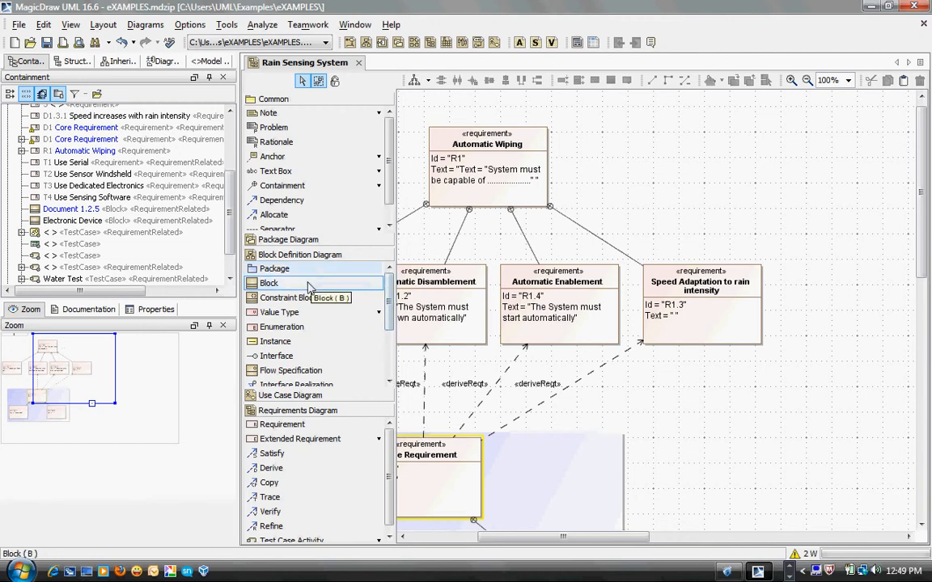
left_click(712, 153)
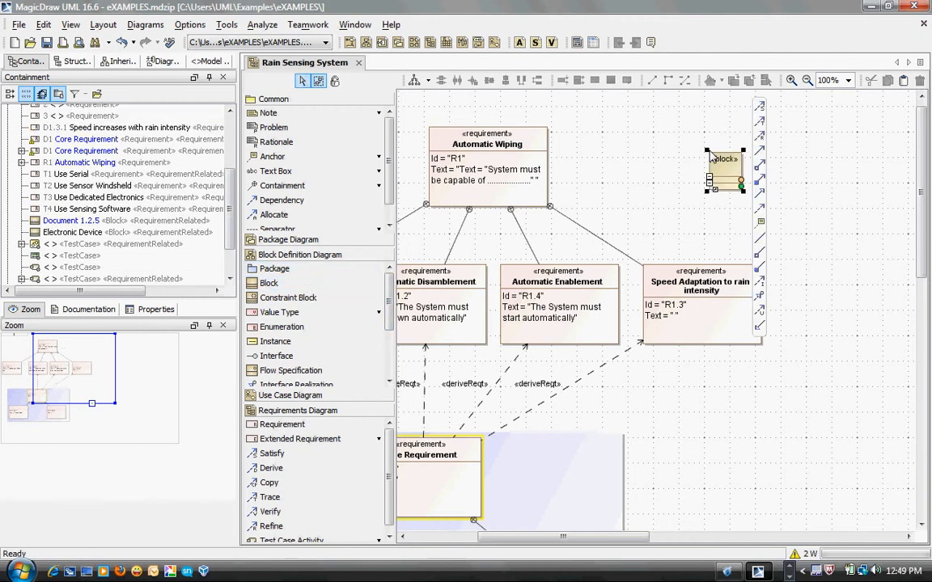
left_click_drag(743, 191, 829, 191)
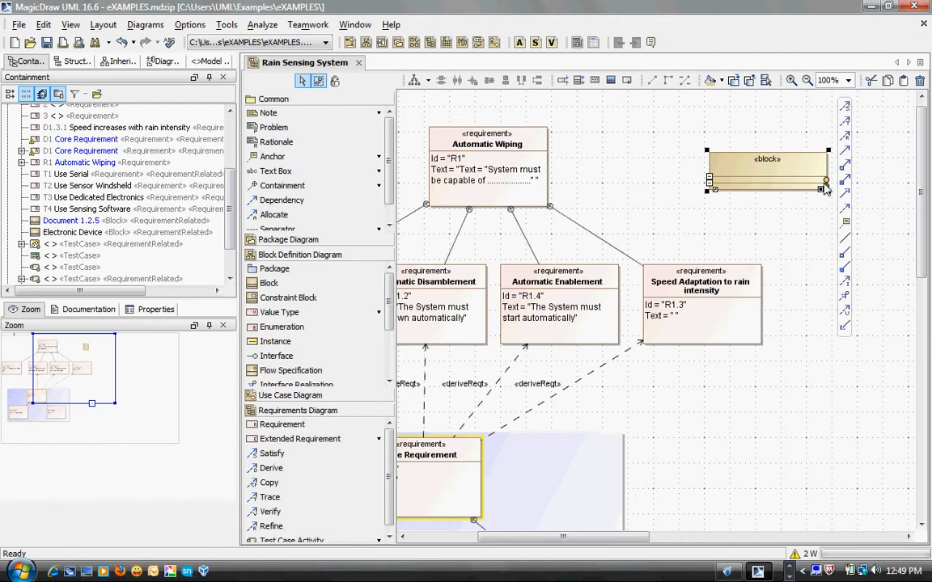
left_click(728, 172)
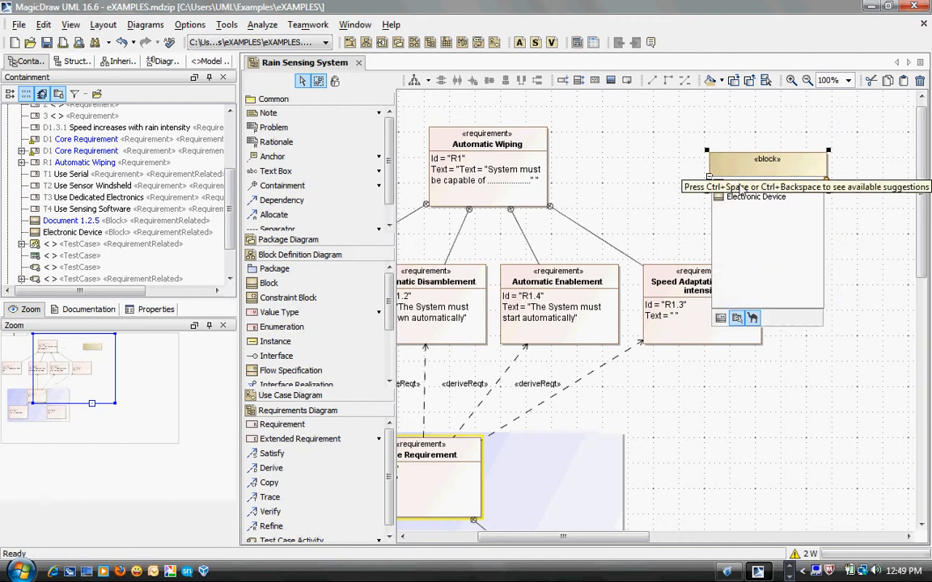
key("Escape")
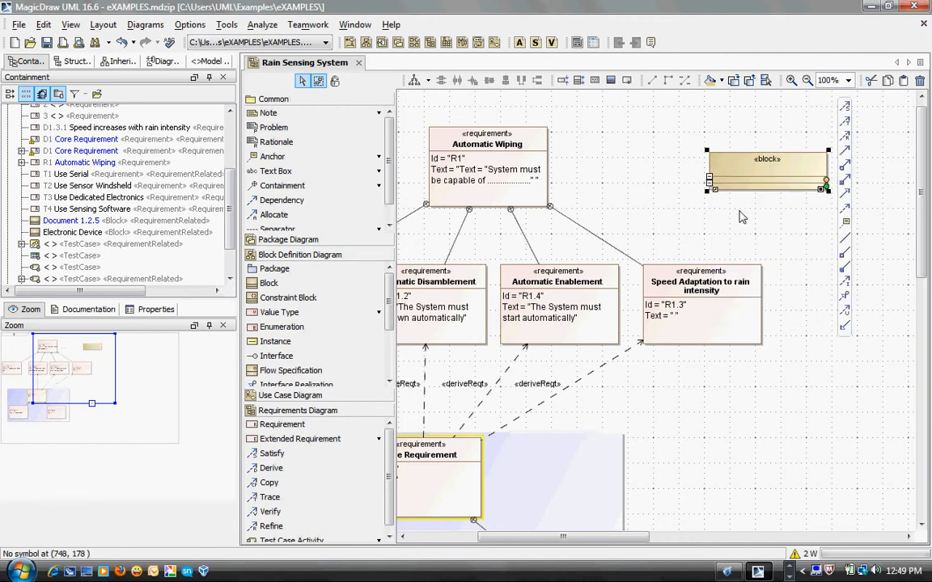
left_click(749, 179)
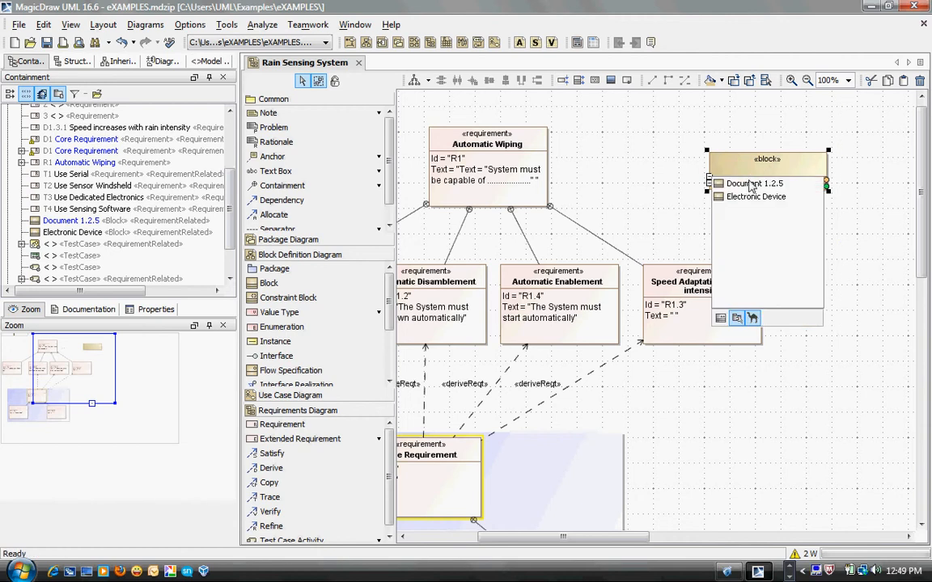
left_click(751, 185)
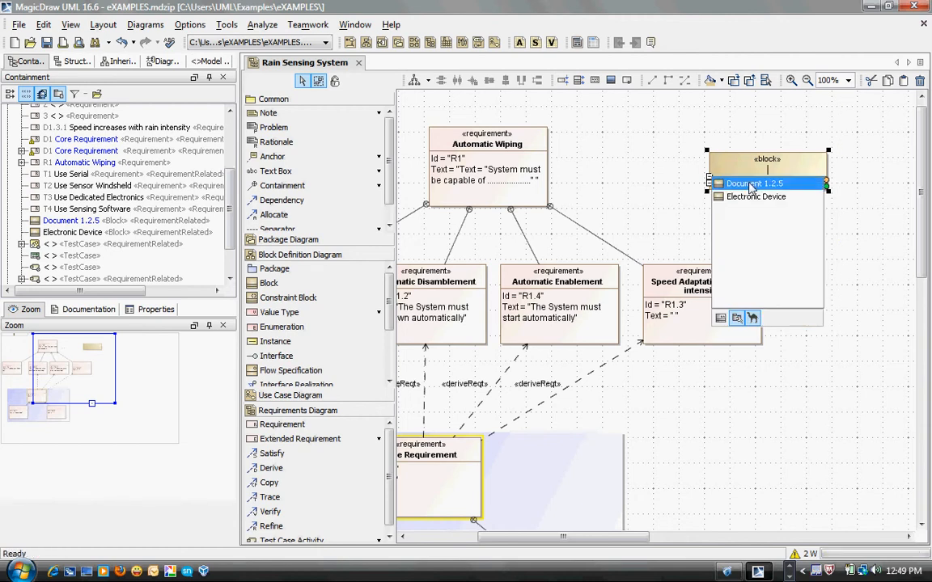
left_click(655, 193)
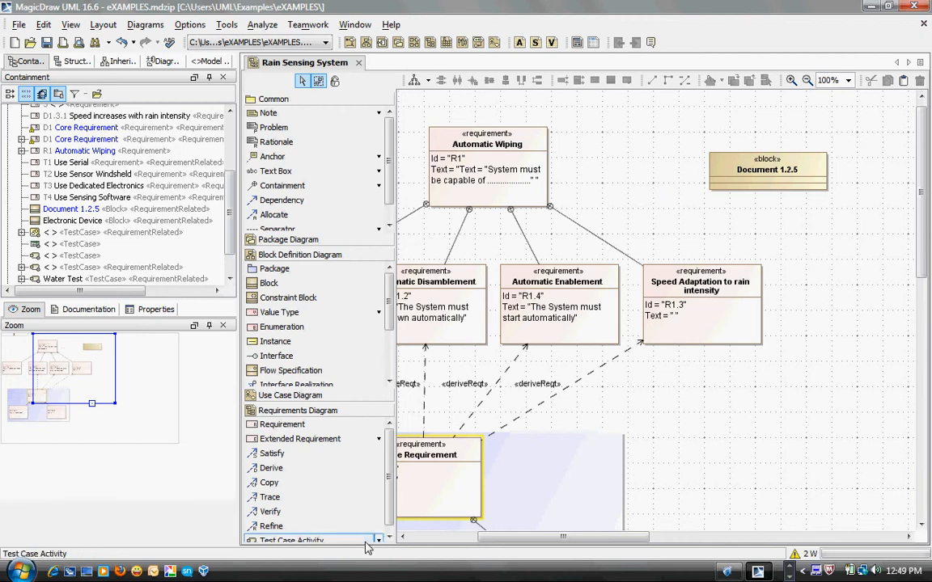
Draw a Trace relationship from the Automatic Wiping requirement to the Document 1.2.5 block and shift the block slightly up and left
left_click(293, 500)
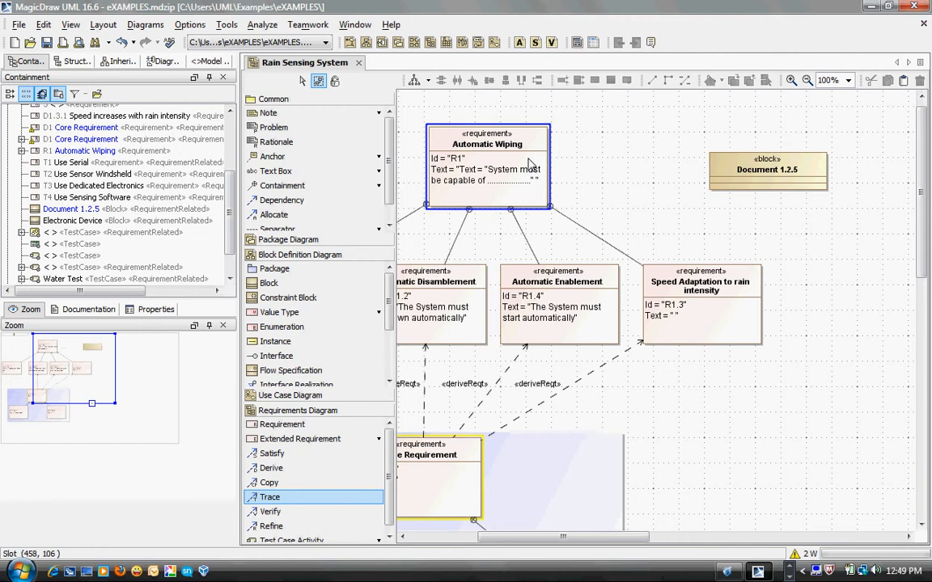
key("alt+Tab")
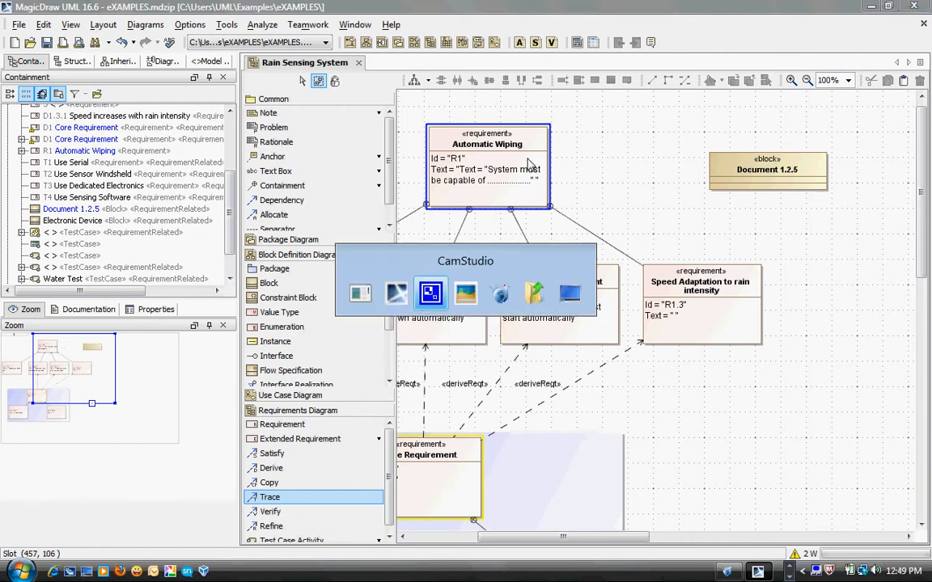
key("alt+Tab")
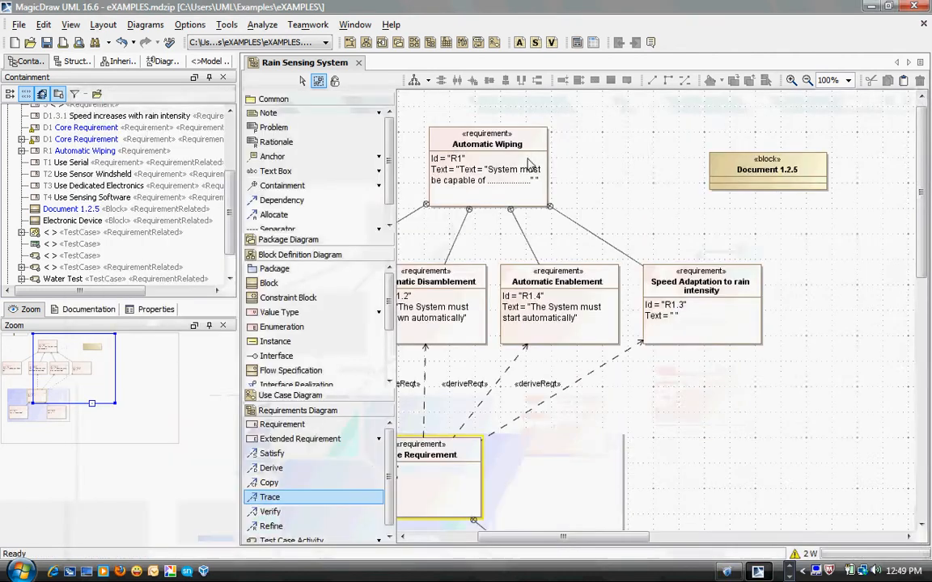
left_click(527, 162)
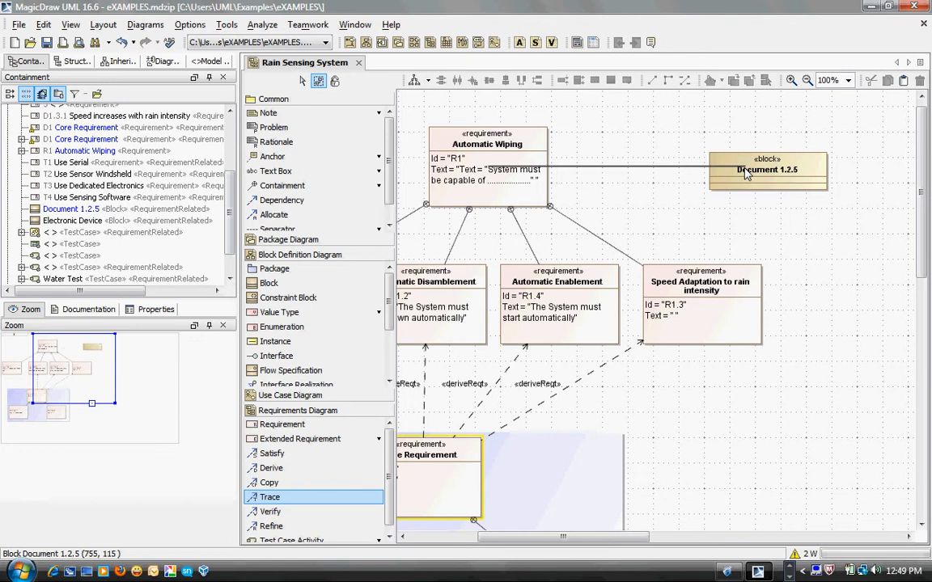
left_click(746, 174)
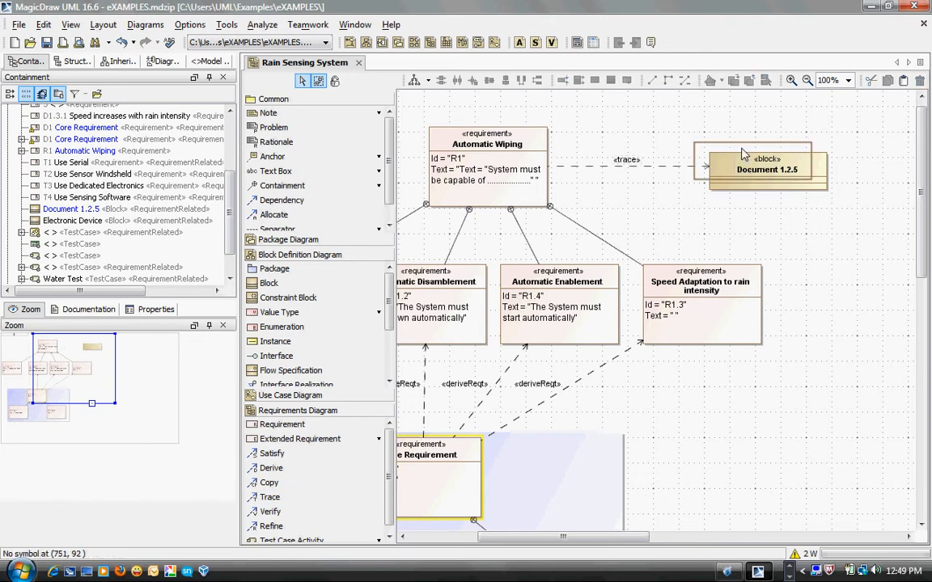
left_click_drag(743, 154, 743, 155)
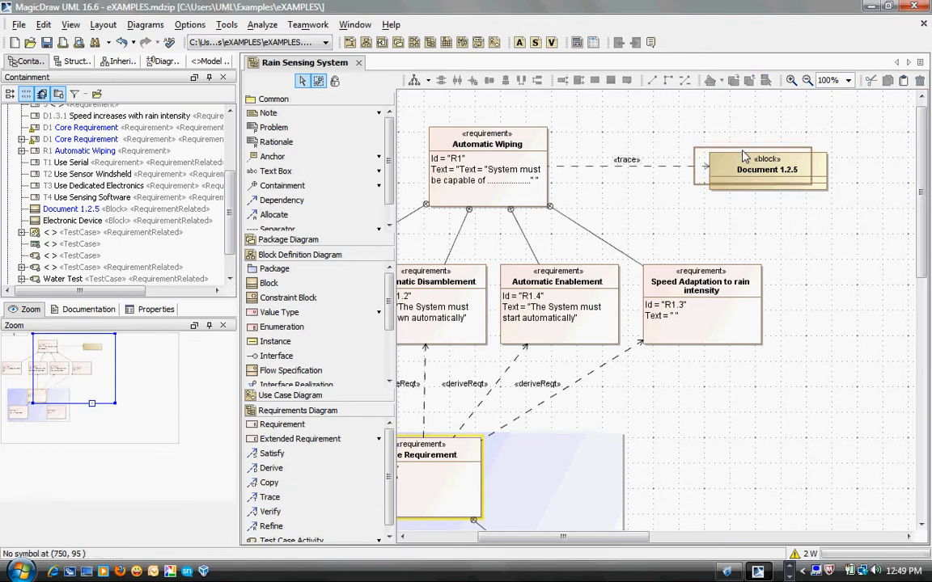
left_click(881, 269)
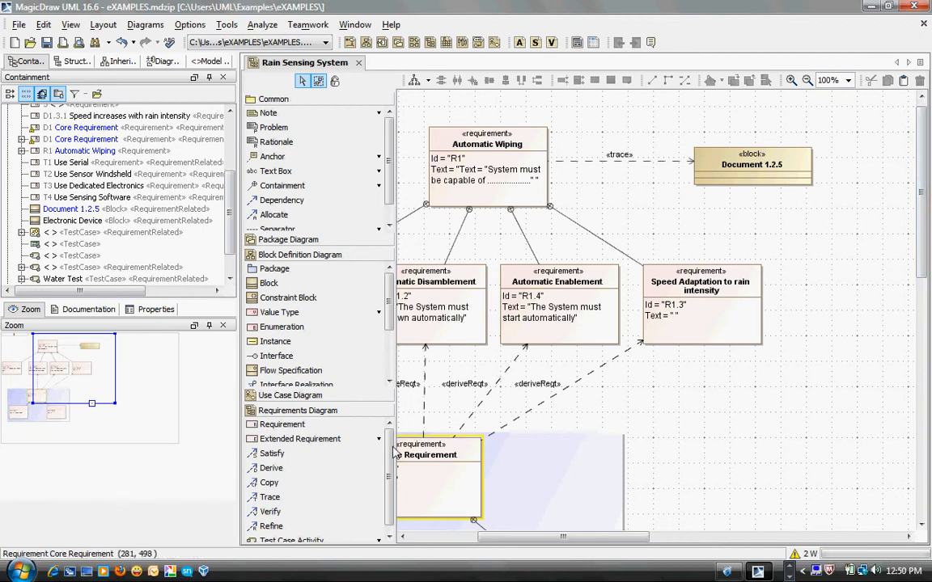
Place an unnamed test case to the right of the Speed Adaptation to rain intensity requirement and compare it with Rain Sensing Wiper.jpg
left_click(291, 538)
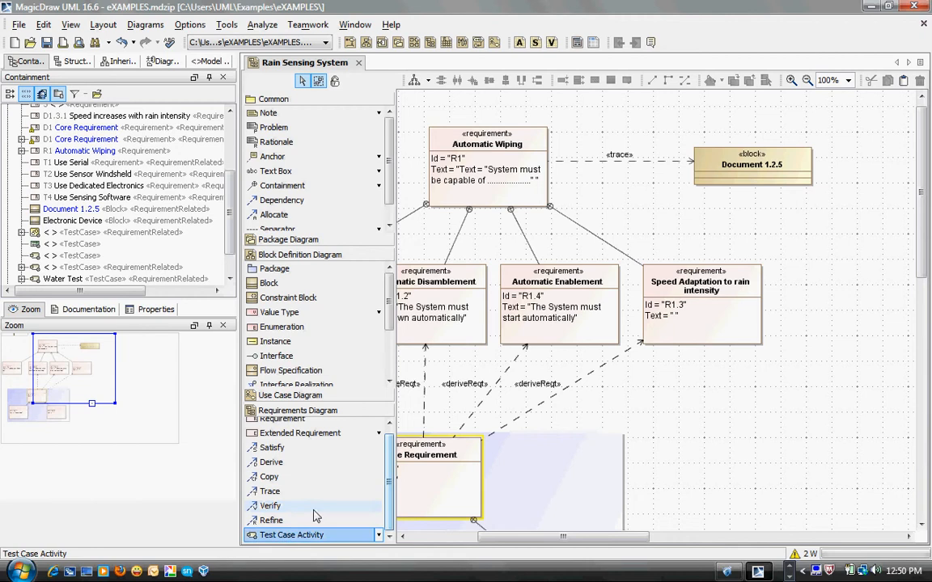
left_click(863, 261)
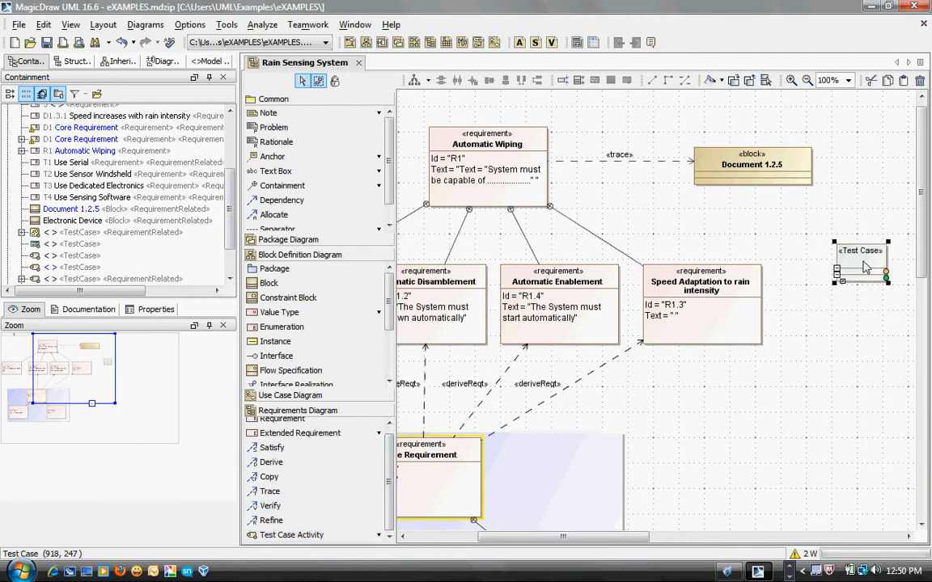
key("alt+Tab")
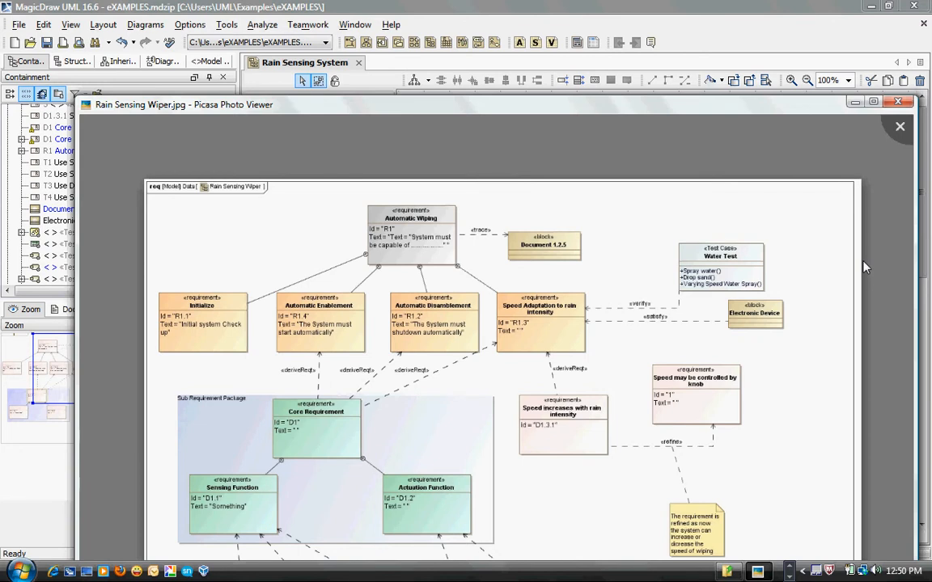
key("alt+Tab")
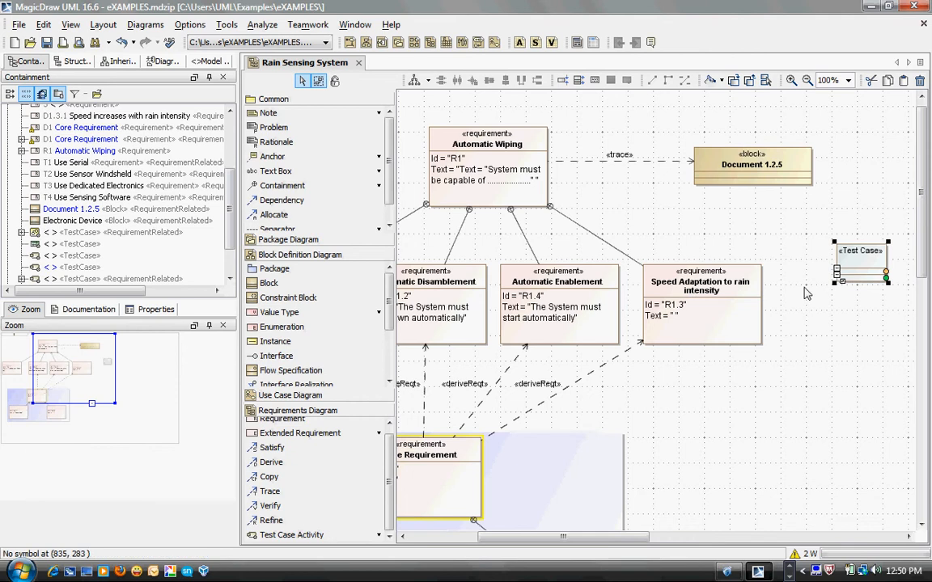
key("alt+Tab")
key("alt+Tab")
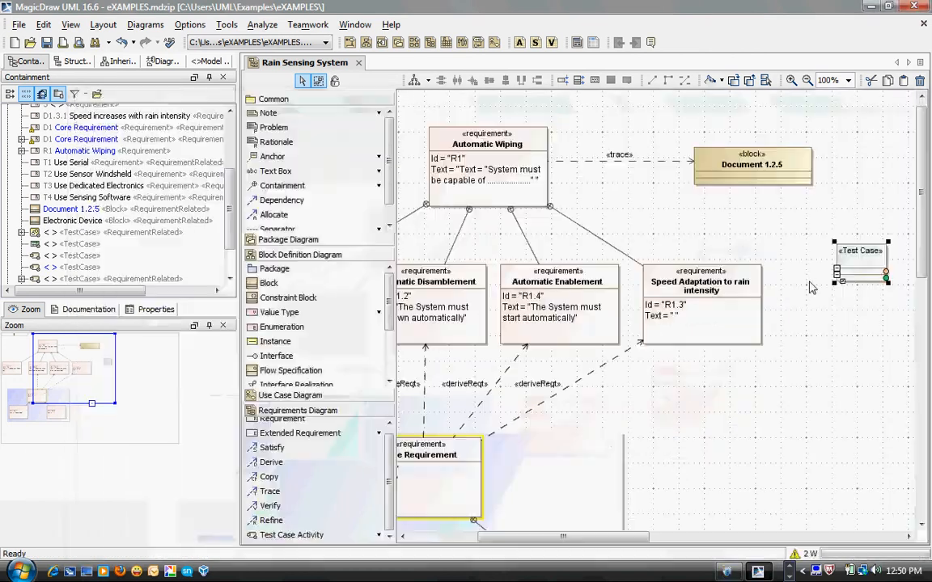
left_click(863, 260)
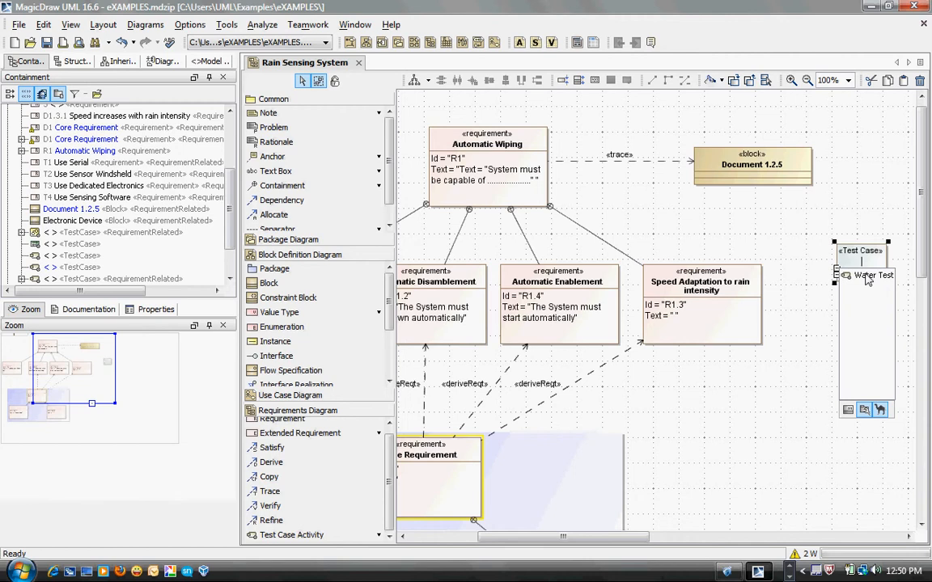
key("alt+Tab")
key("alt+Tab")
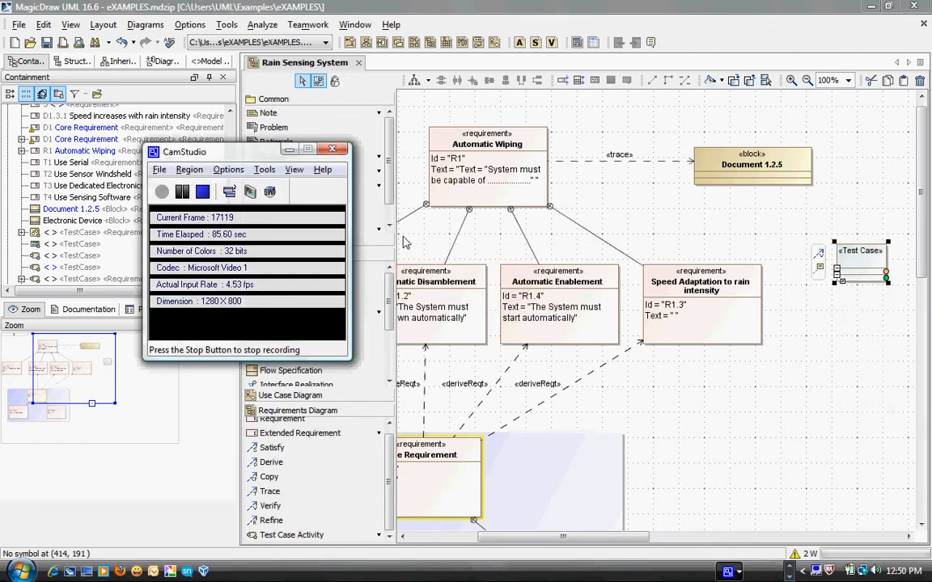
left_click(678, 363)
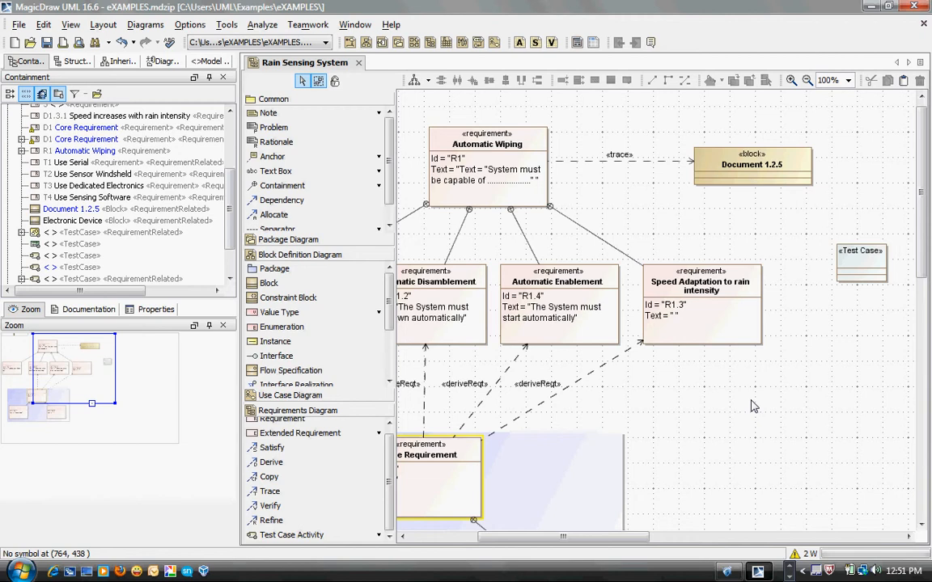
Draw a Verify relationship from the test case to the Speed Adaptation to rain intensity requirement
left_click(336, 505)
left_click(861, 261)
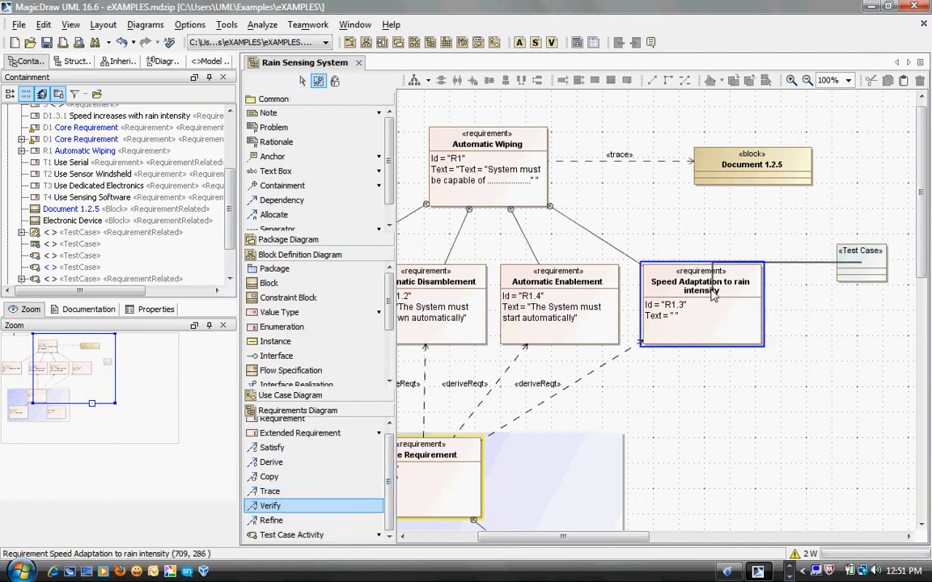
left_click(712, 295)
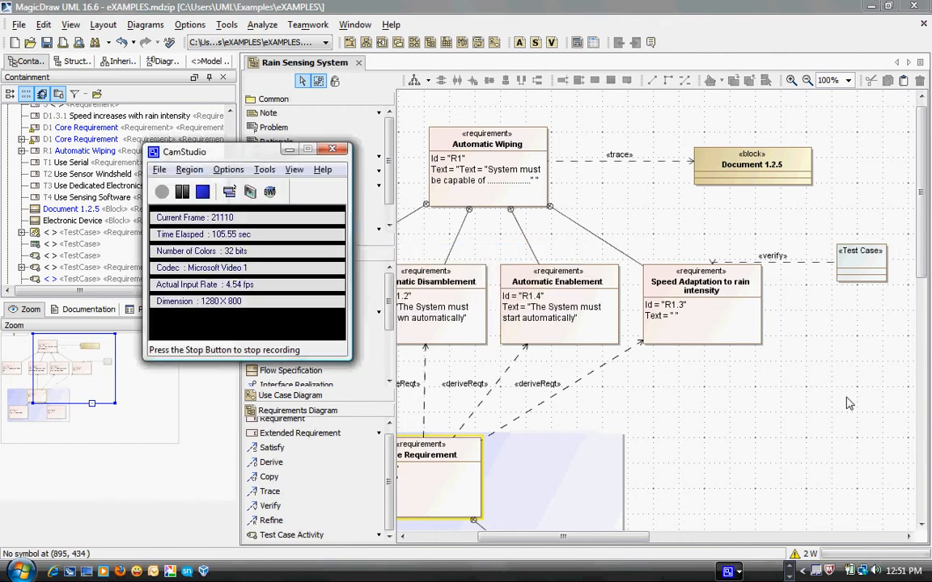
Check the test case in Rain Sensing Wiper.jpg, then return to MagicDraw and assign the existing Water Test element to the unnamed test case
key("alt+Tab")
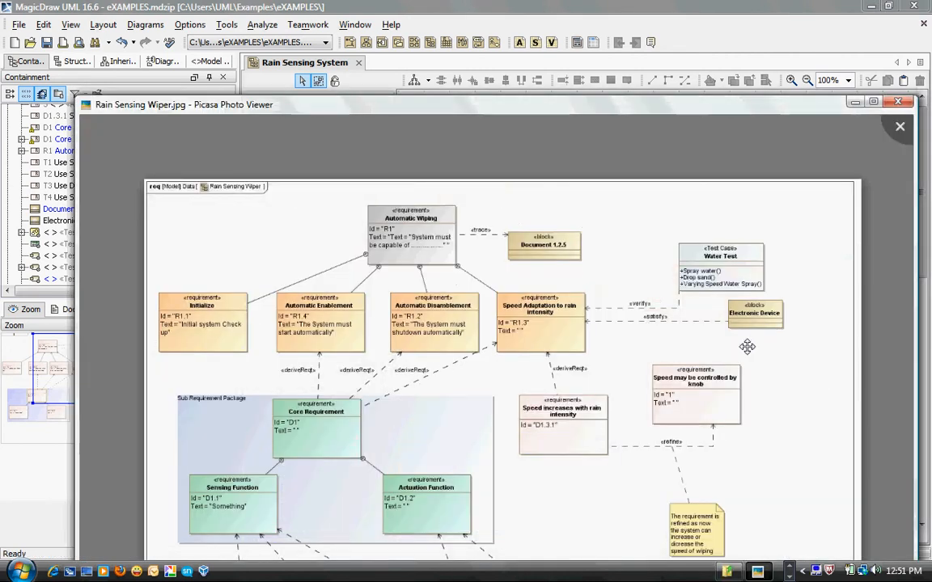
key("alt+Tab")
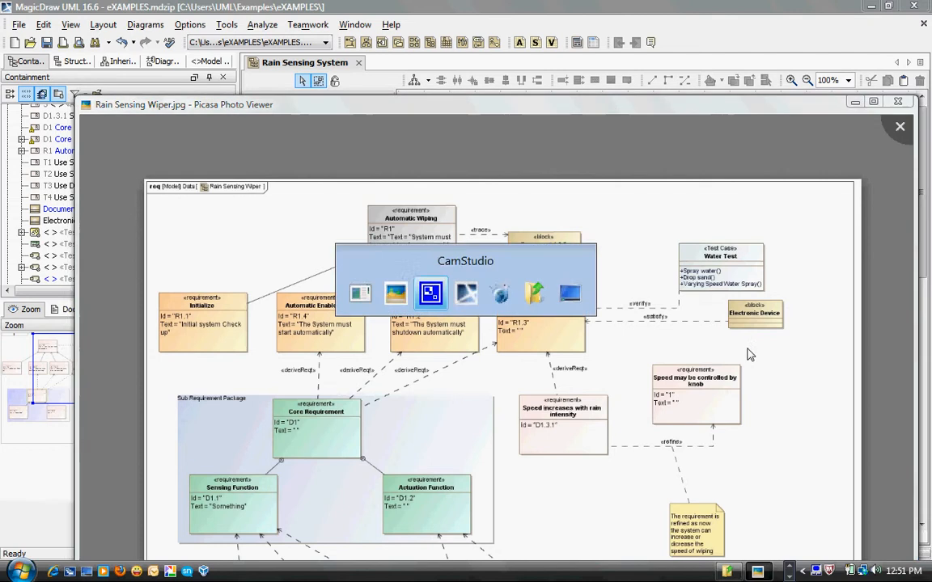
key("alt+Tab")
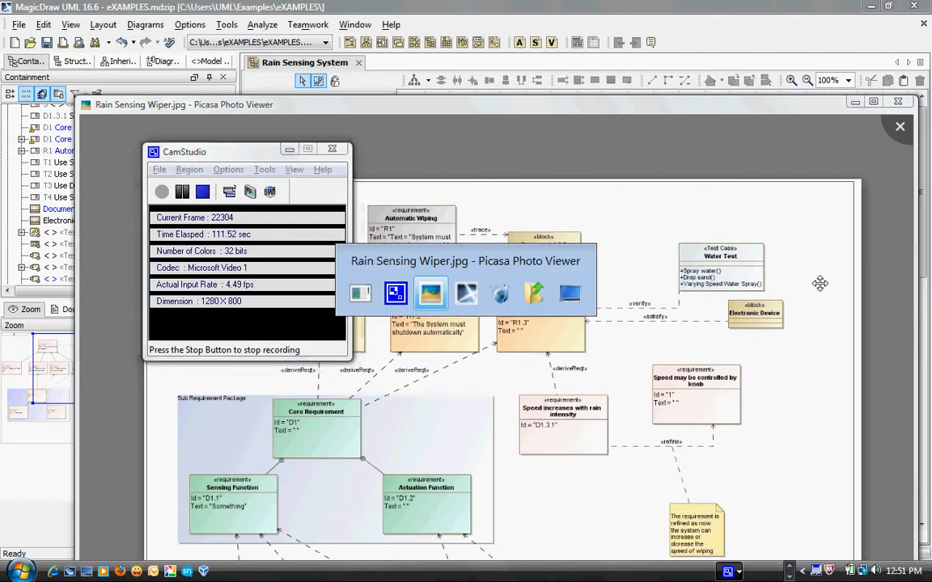
key("alt+Tab")
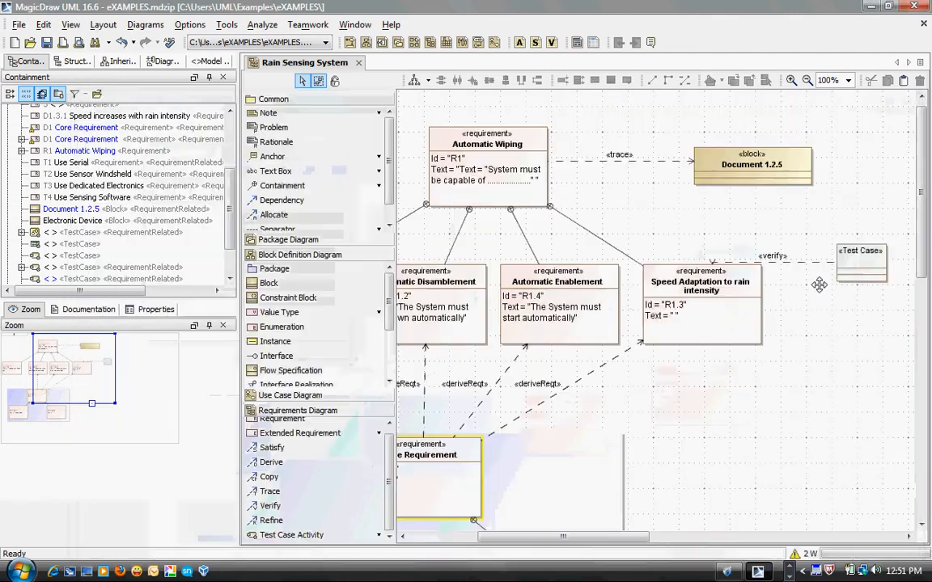
left_click(858, 264)
type("Wa")
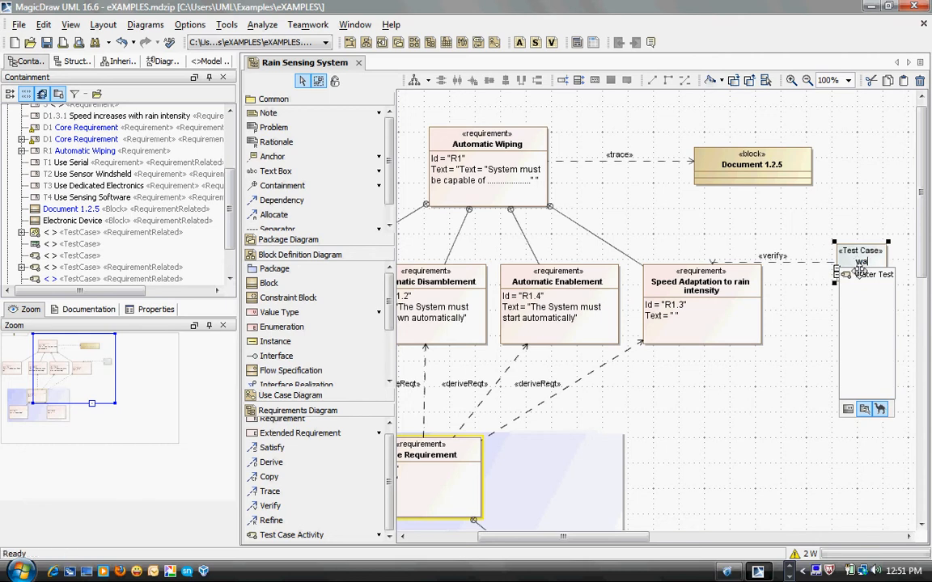
left_click(859, 275)
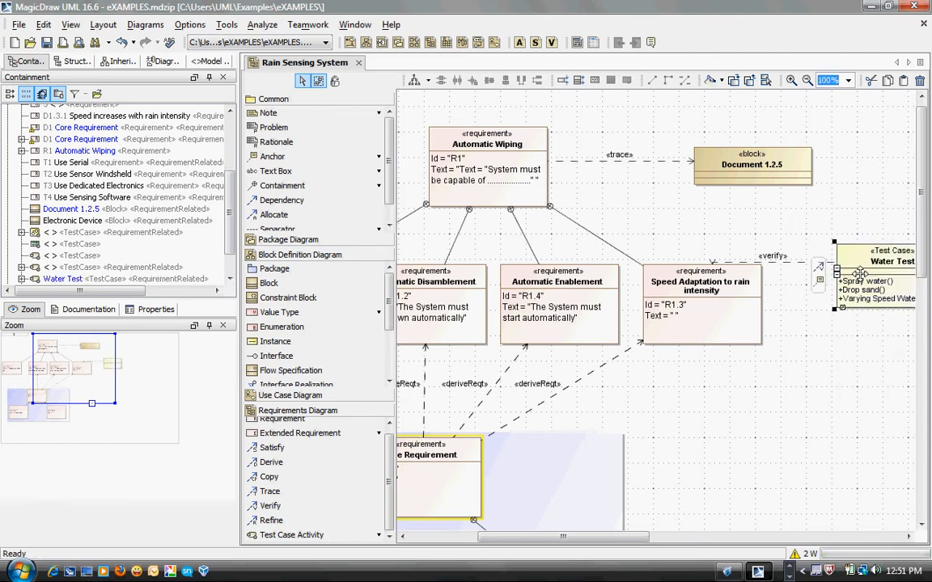
Compare the Water Test area with Rain Sensing Wiper.jpg in Picasa Photo Viewer and return to the MagicDraw diagram
left_click_drag(650, 537, 692, 537)
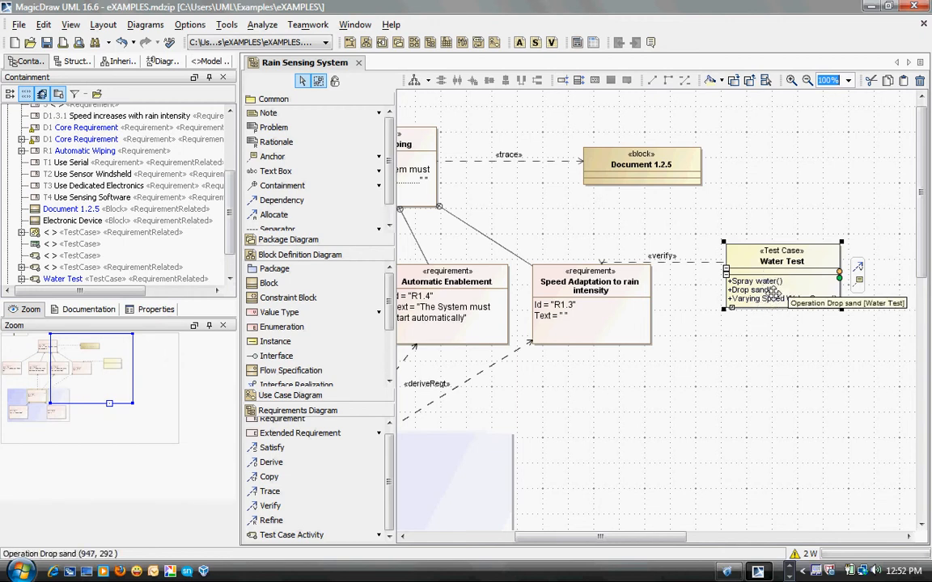
key("alt+Tab")
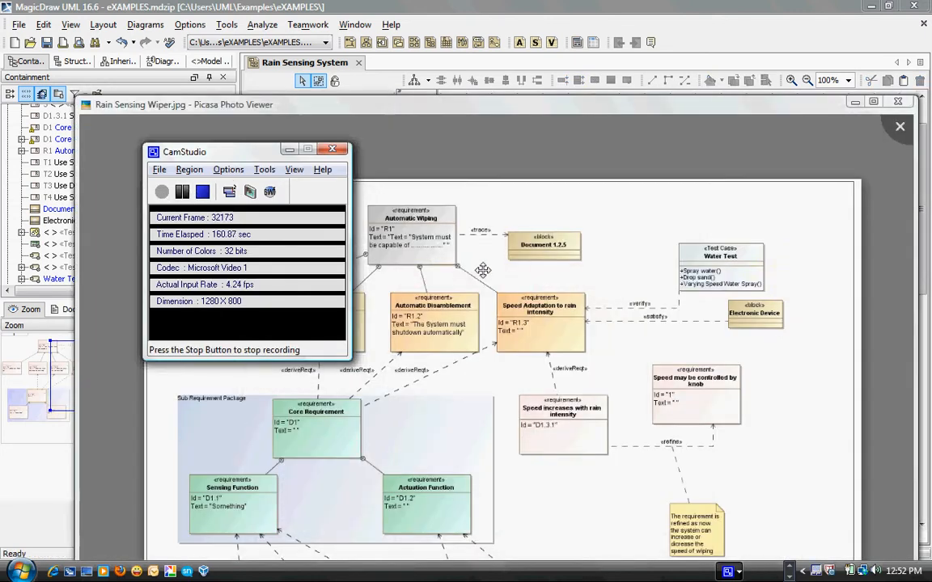
key("alt+Tab")
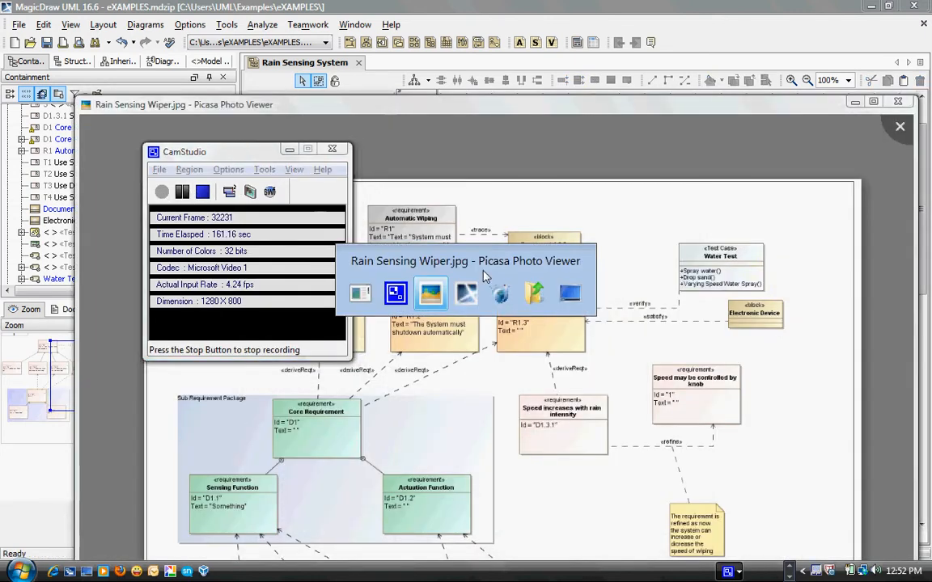
key("alt+Tab")
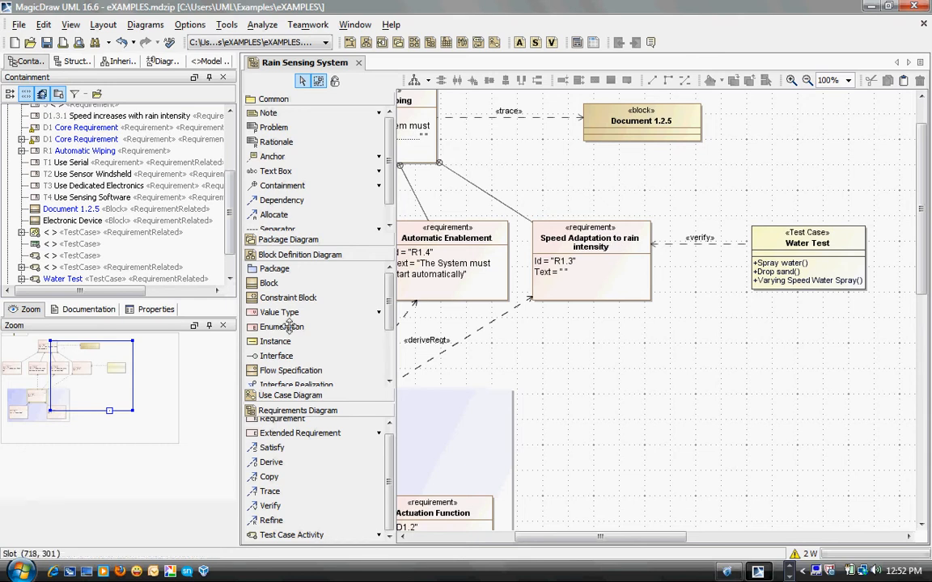
Place a block below the Water Test test case and assign the existing Electronic Device element to it
left_click(312, 283)
left_click(787, 327)
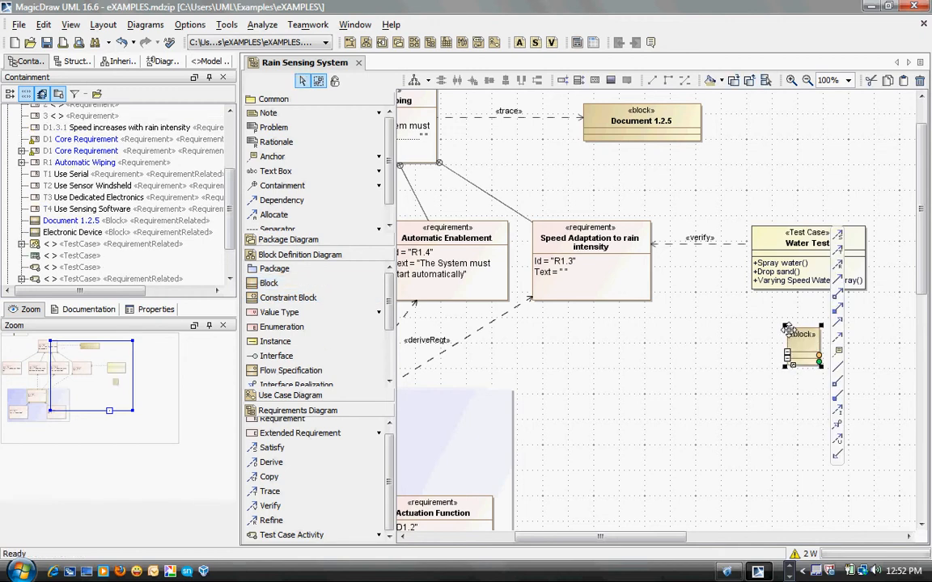
type("Electronic Device")
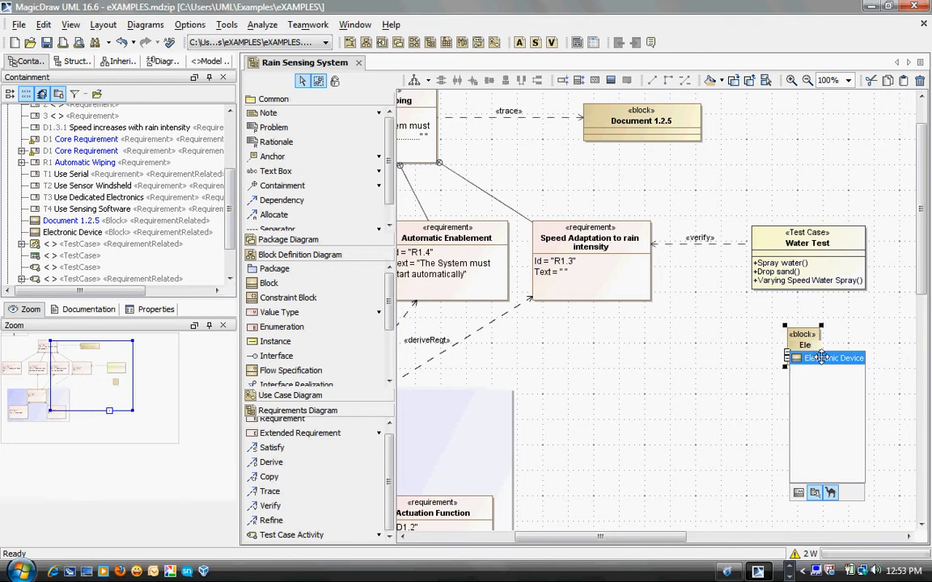
left_click(821, 358)
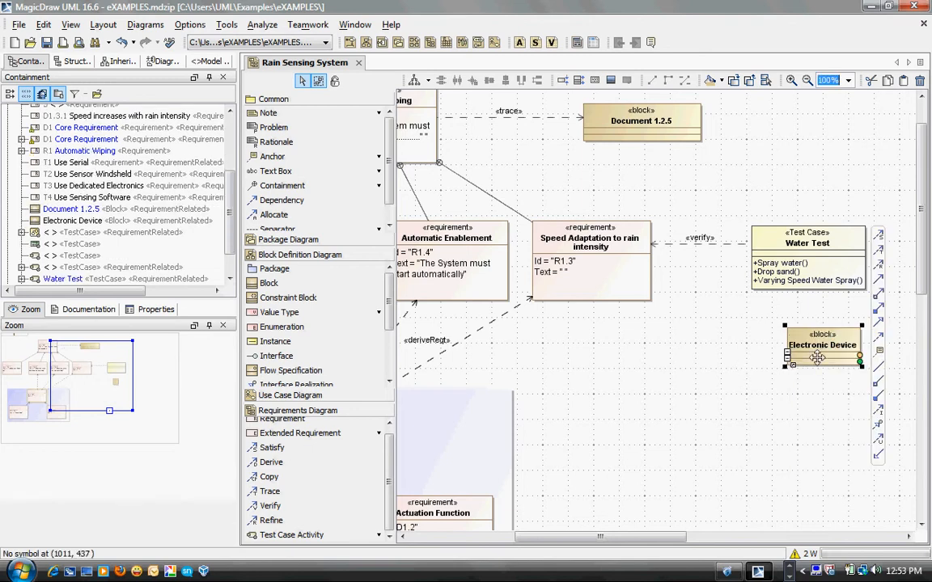
left_click(858, 381)
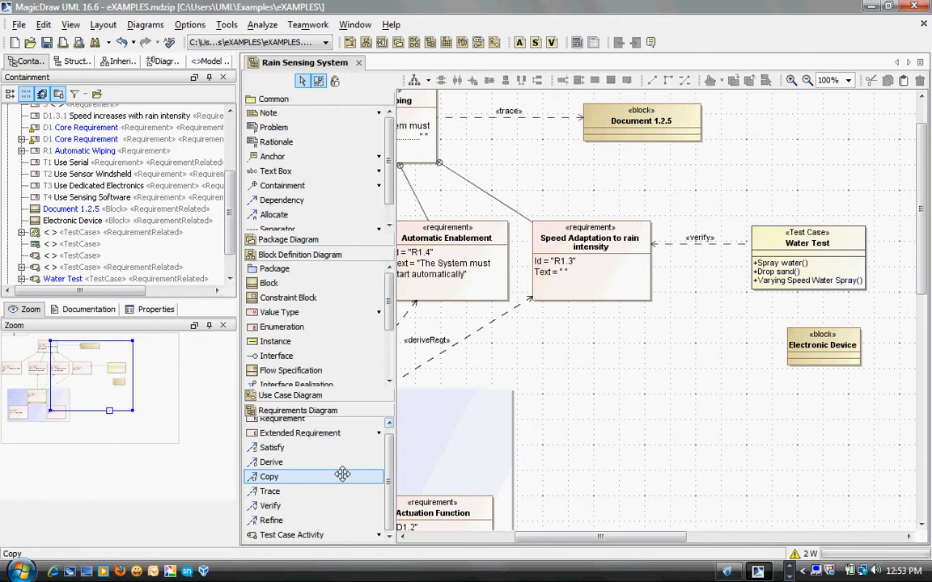
left_click(307, 448)
left_click(817, 339)
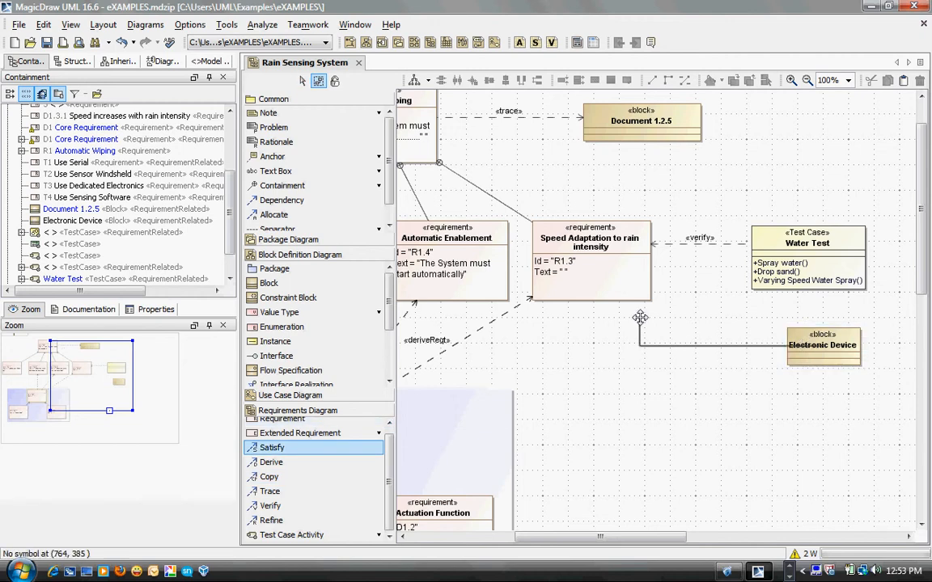
left_click(597, 298)
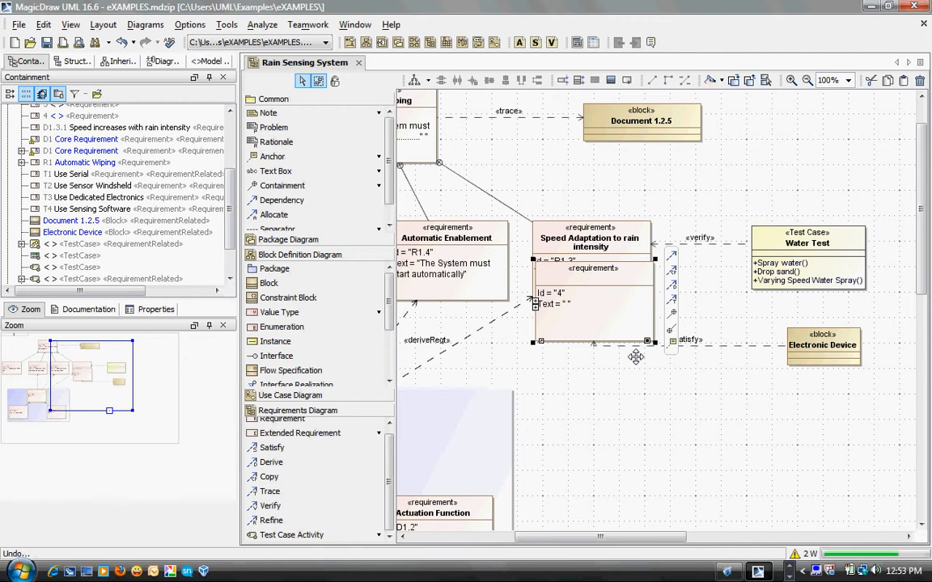
key("ctrl+z")
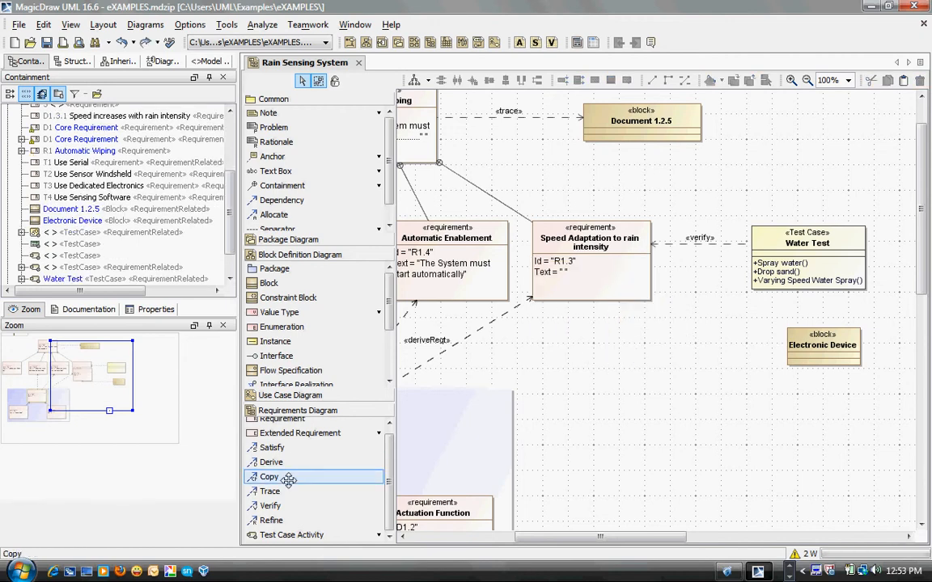
Draw a Satisfy relationship from the Electronic Device block to the Speed Adaptation to rain intensity requirement
left_click(296, 448)
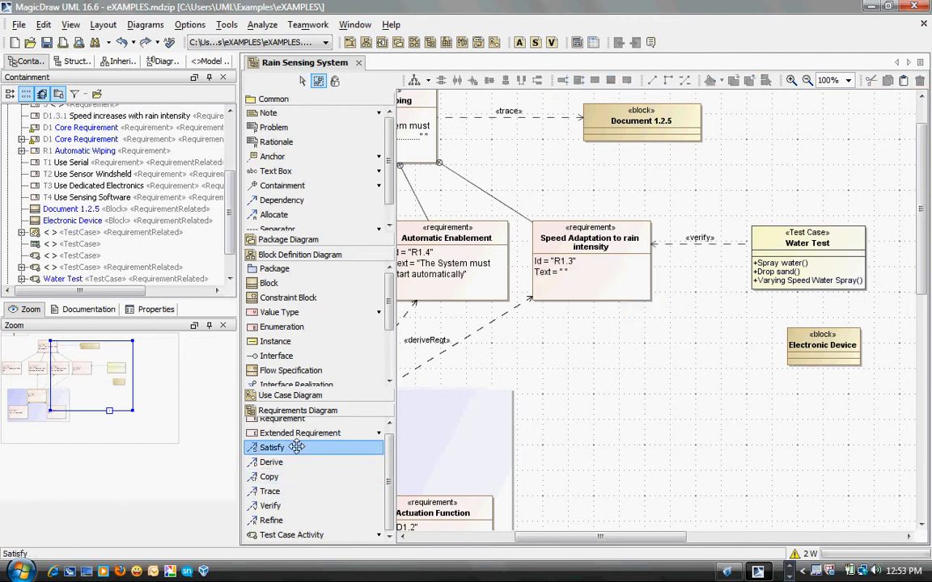
left_click(804, 338)
left_click(587, 277)
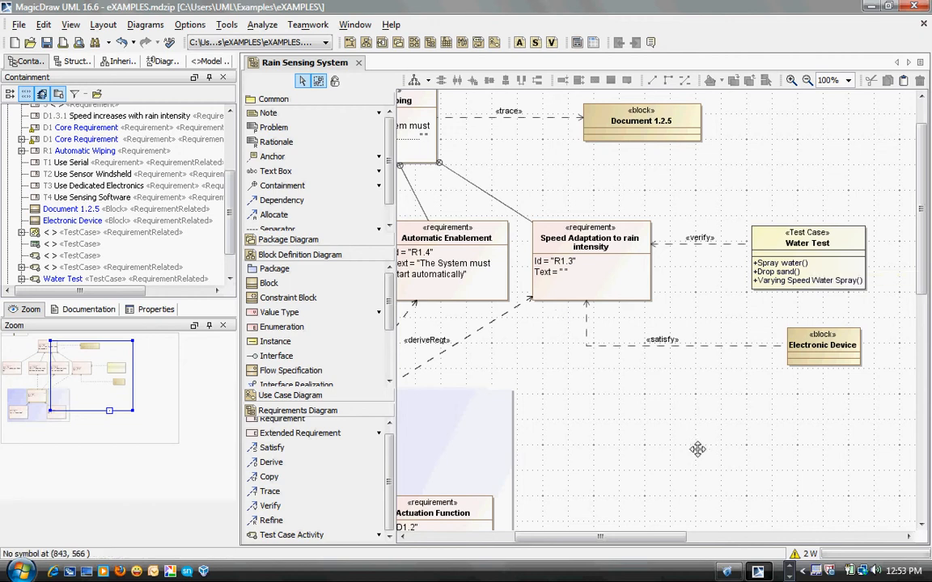
key("alt+Tab")
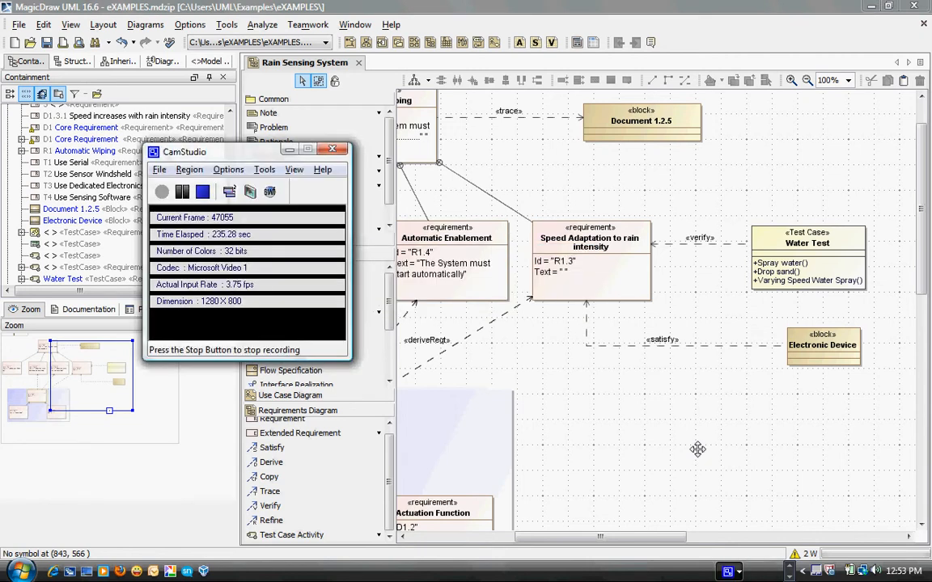
left_click(182, 192)
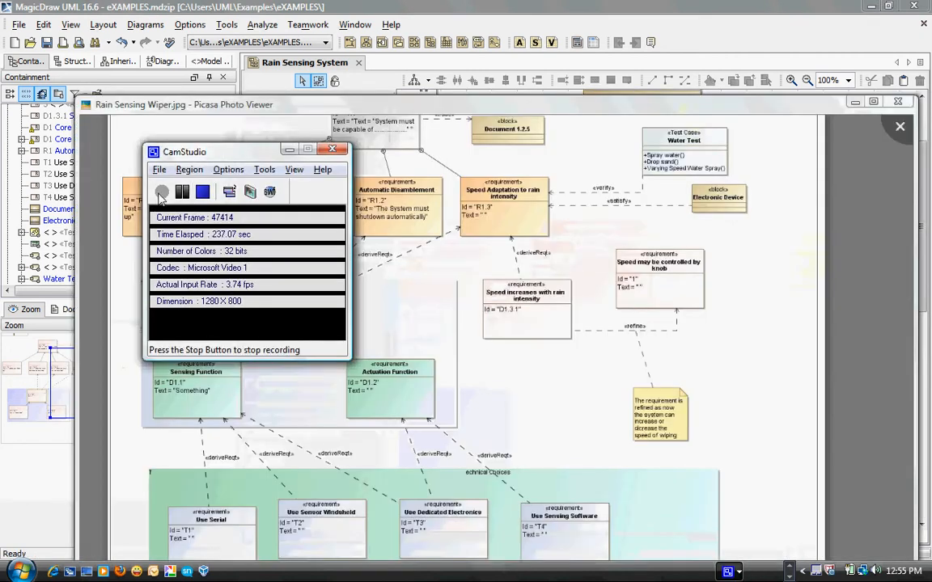
key("alt+Tab")
key("alt+Tab")
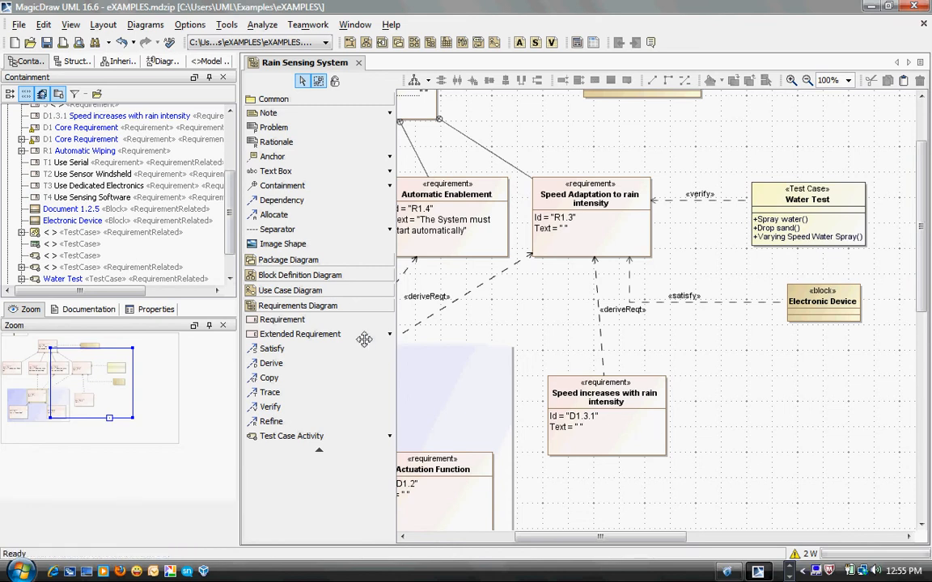
Place the existing requirement Speed may be controlled by knob to the right of Speed increases with rain intensity, level with it
left_click(343, 319)
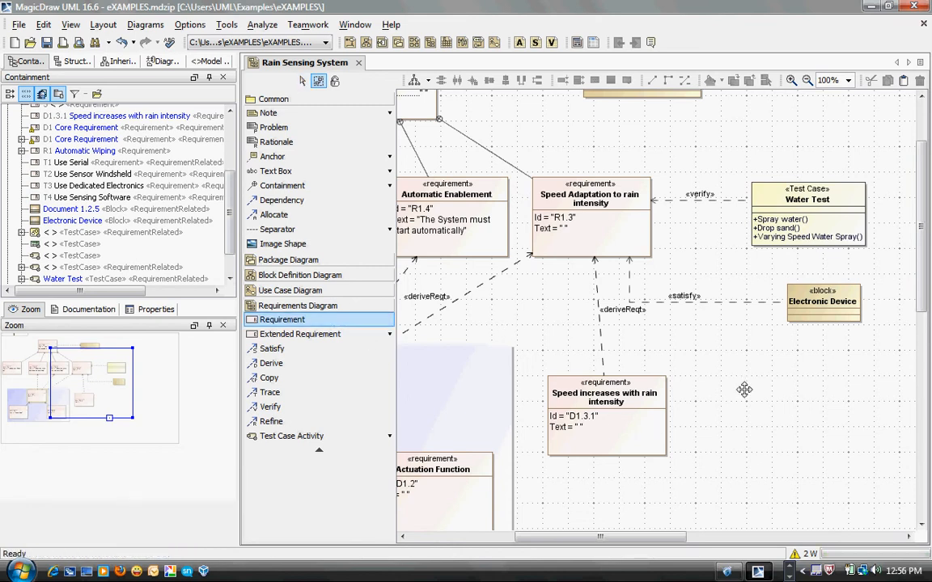
left_click(745, 389)
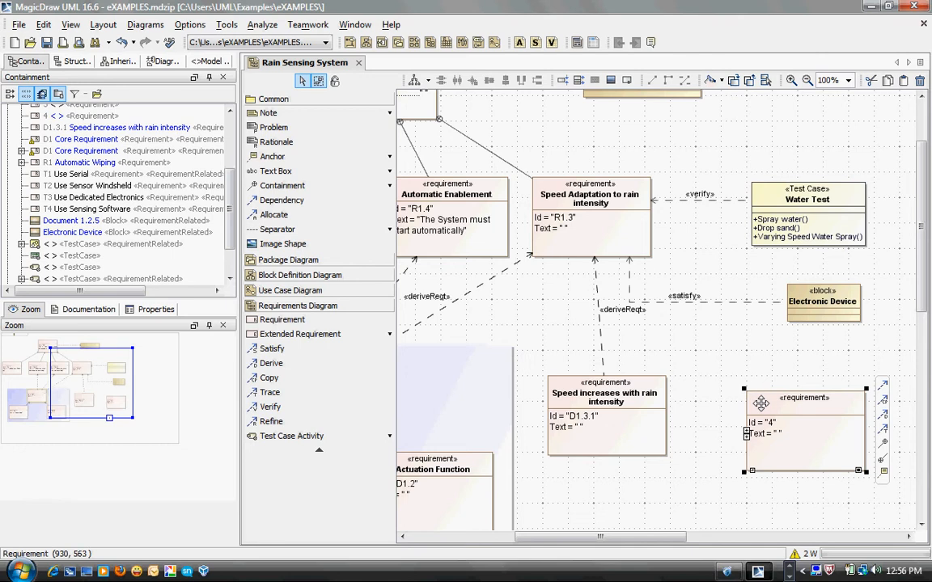
type("s")
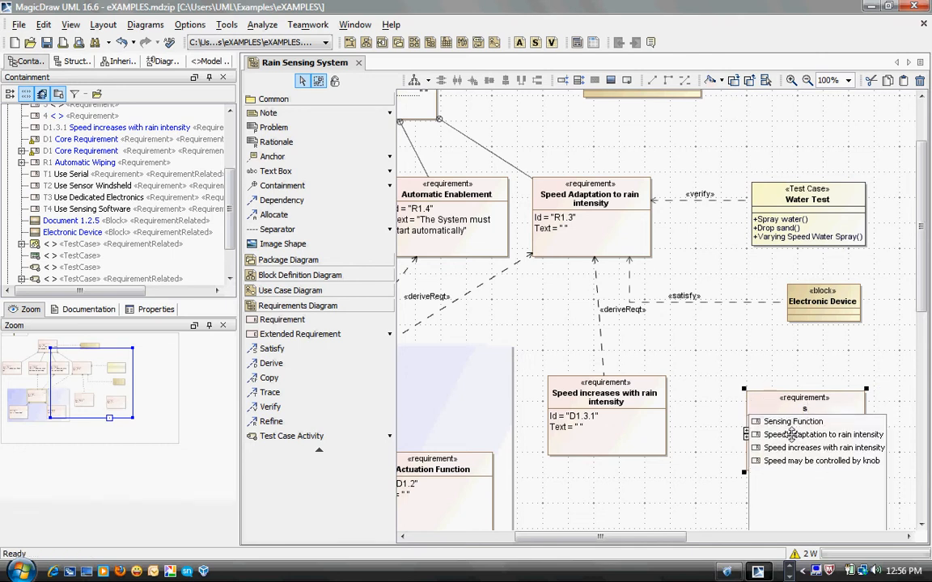
left_click(795, 460)
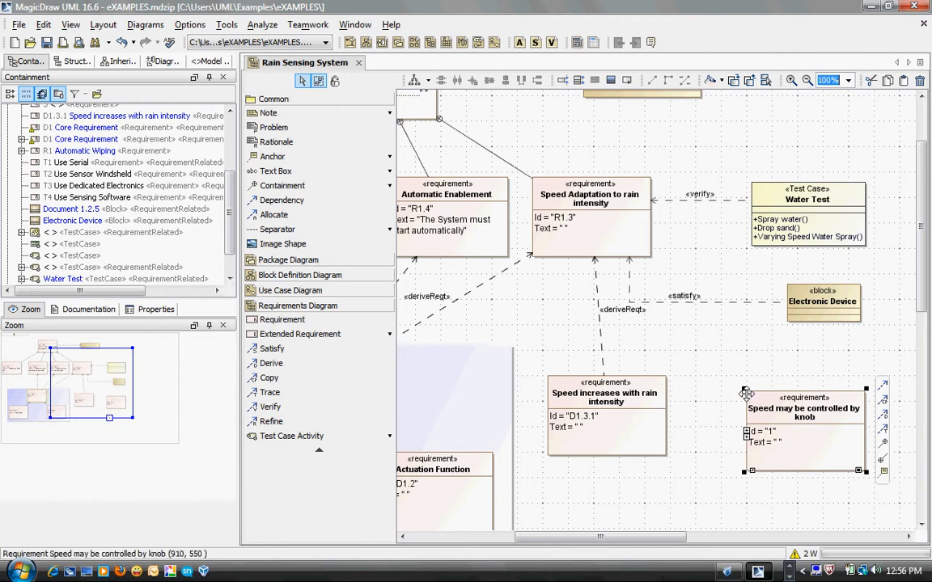
left_click(779, 386)
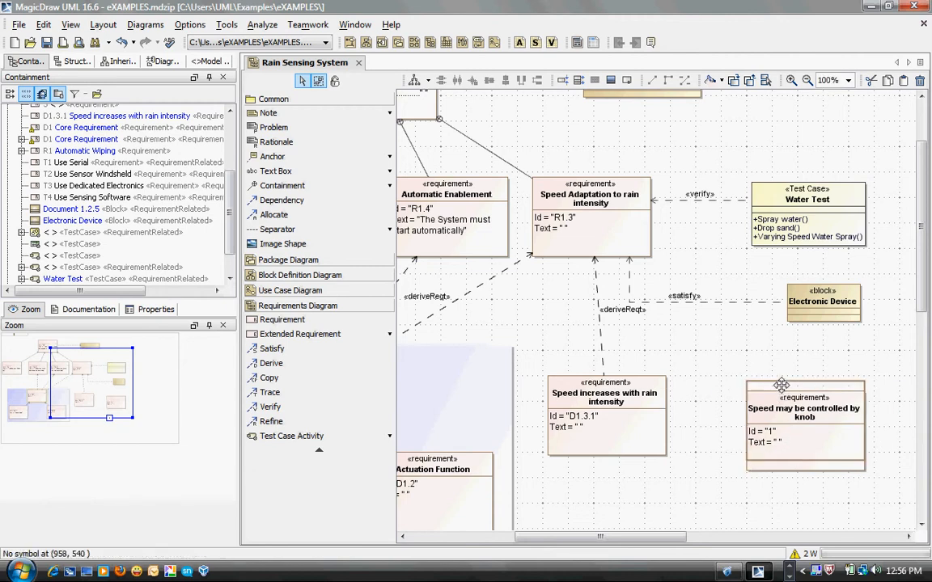
left_click_drag(781, 384, 781, 383)
left_click(700, 387)
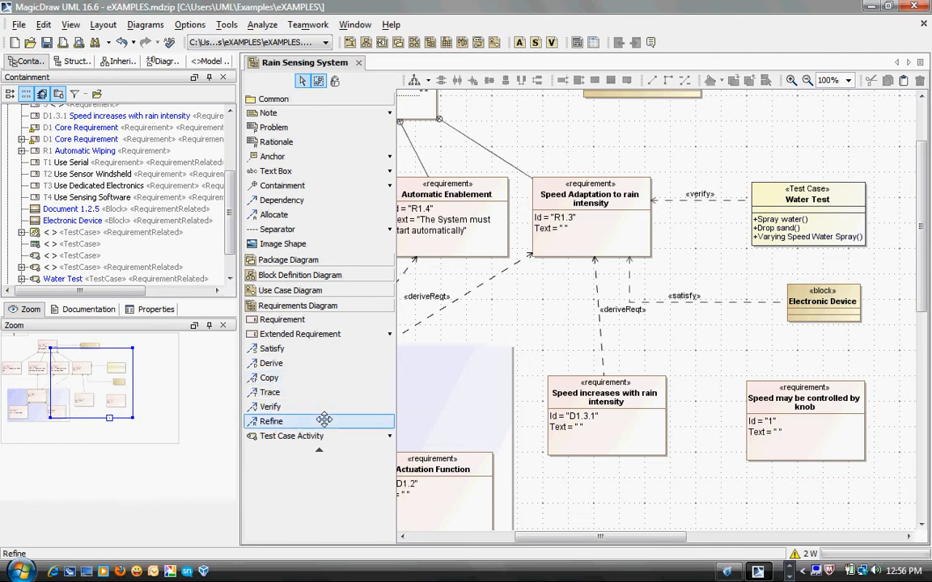
Draw a Refine relationship from Speed may be controlled by knob to Speed increases with rain intensity and shift the knob requirement slightly up and right
left_click(271, 421)
left_click(801, 421)
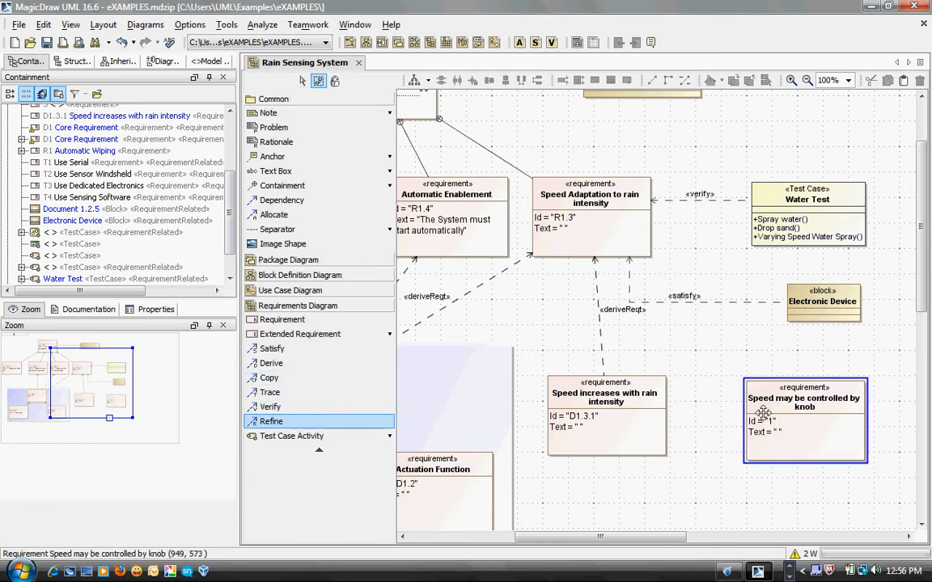
left_click(593, 428)
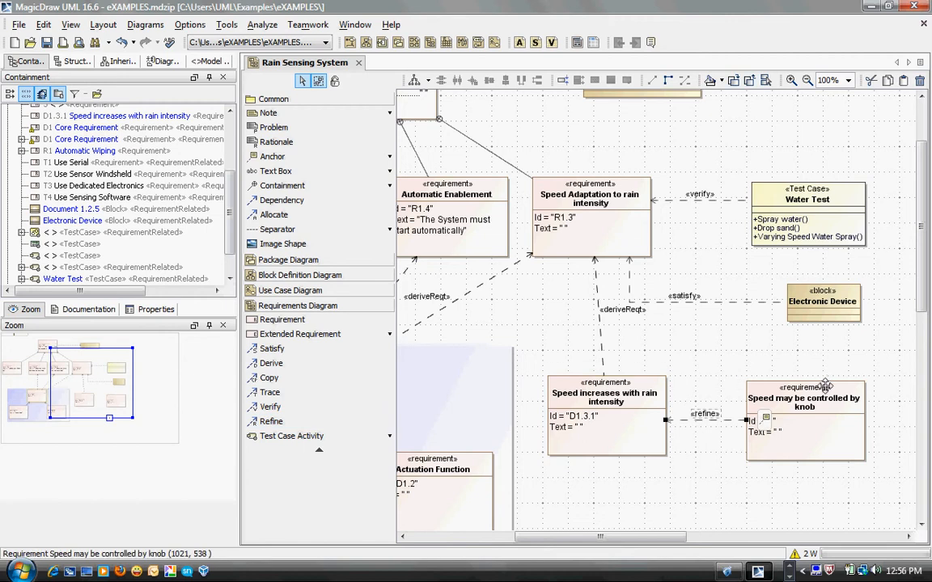
left_click_drag(821, 388, 832, 378)
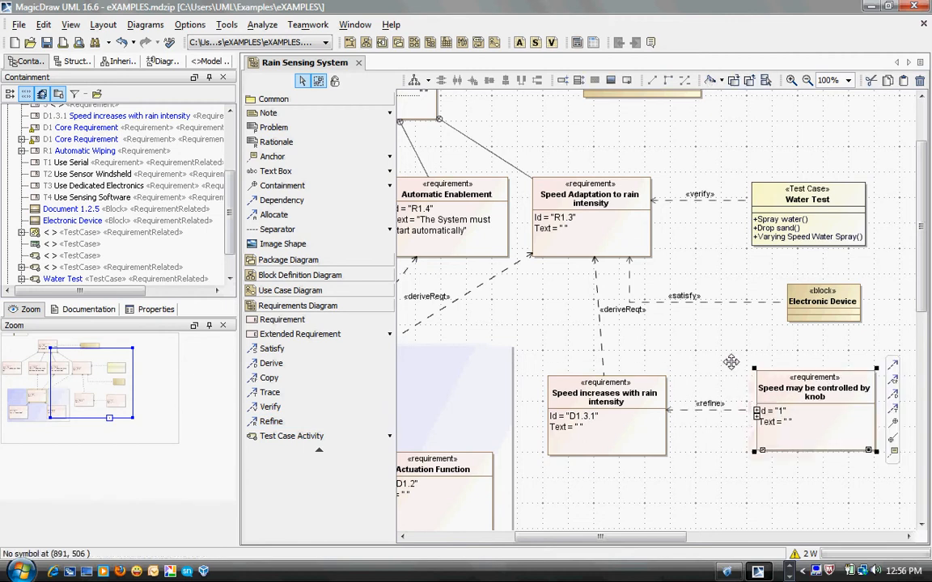
key("alt+Tab")
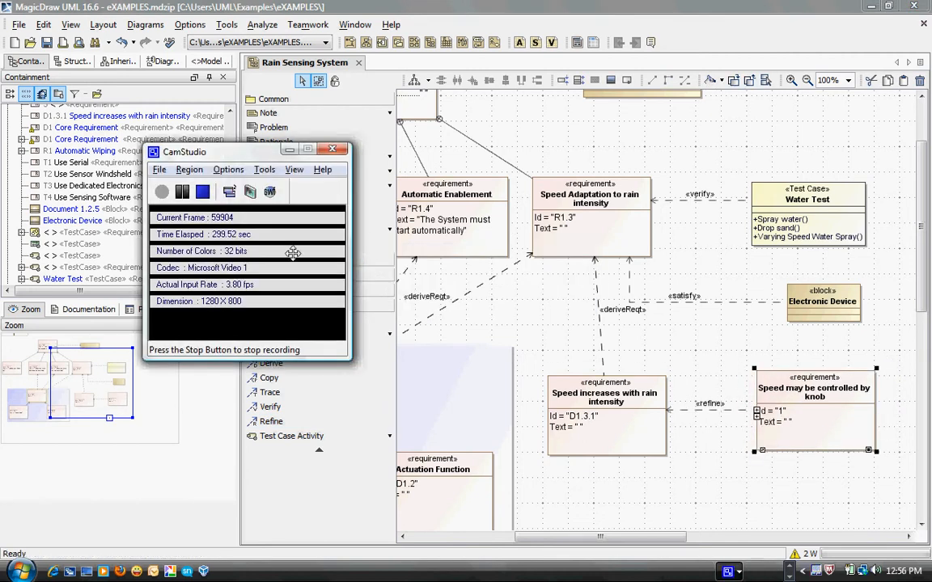
left_click(183, 193)
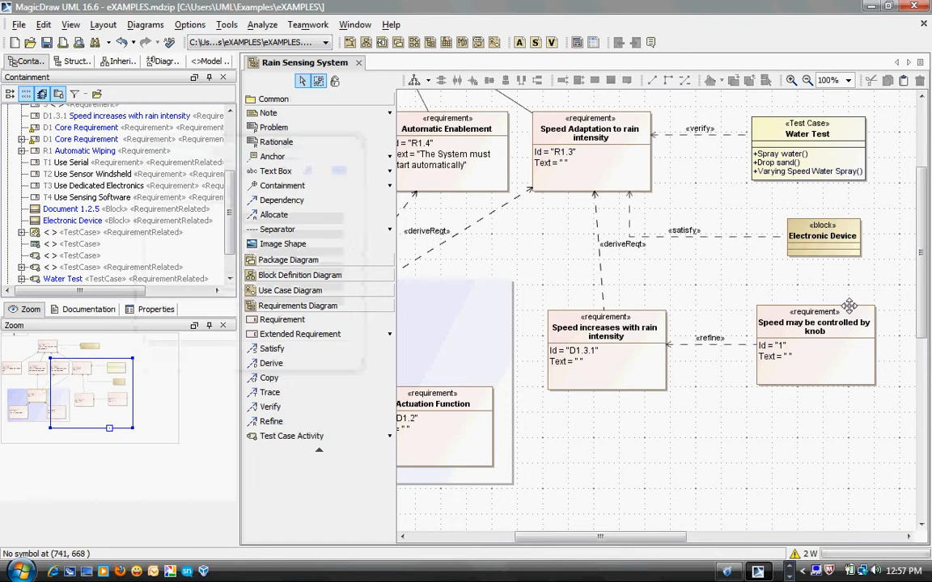
Attach a note below the Speed may be controlled by knob requirement reading "The requirement is refined as a user can increase or dicrease speed of wiper"
left_click(848, 305)
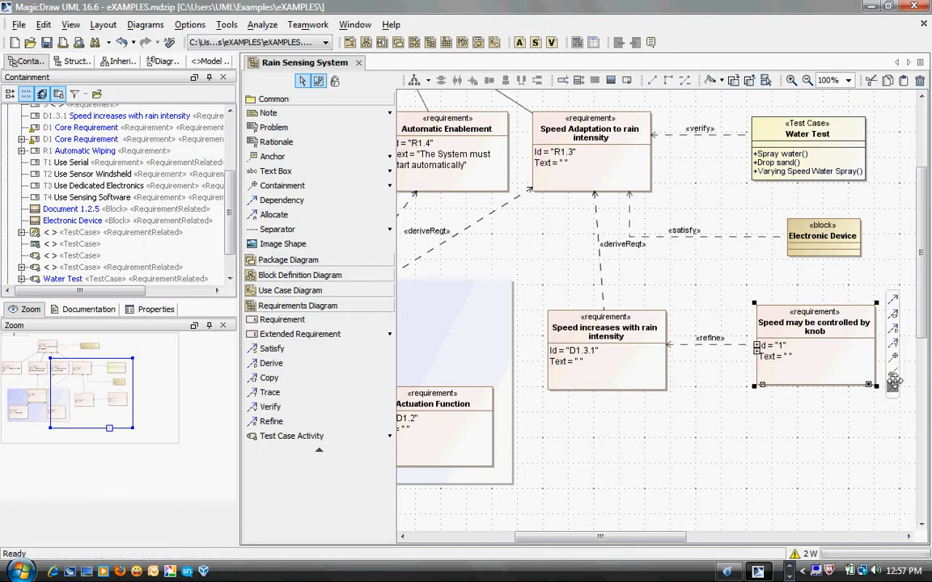
left_click_drag(893, 382, 793, 452)
type("The")
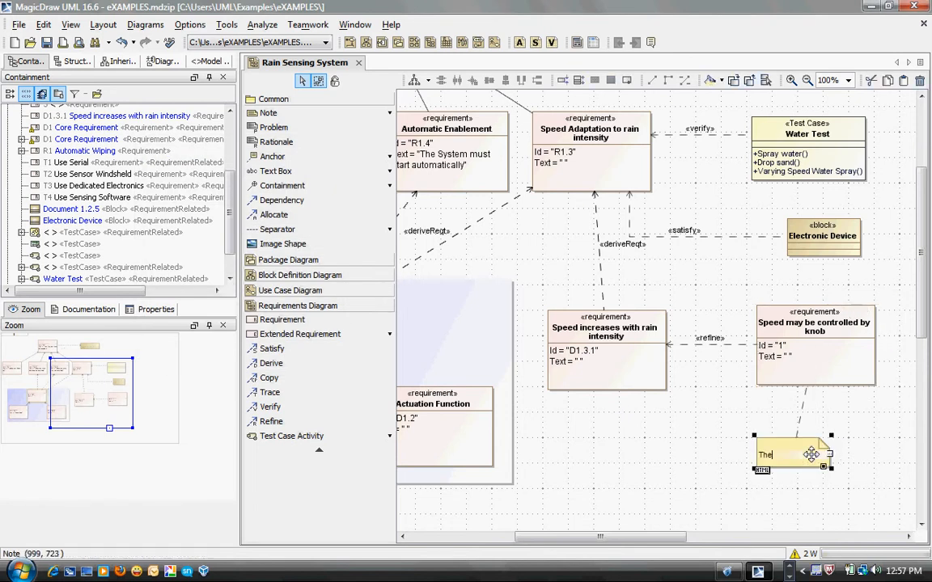
type(" requirem")
type("ents ref")
type("ined as ")
type("a user")
type(" c")
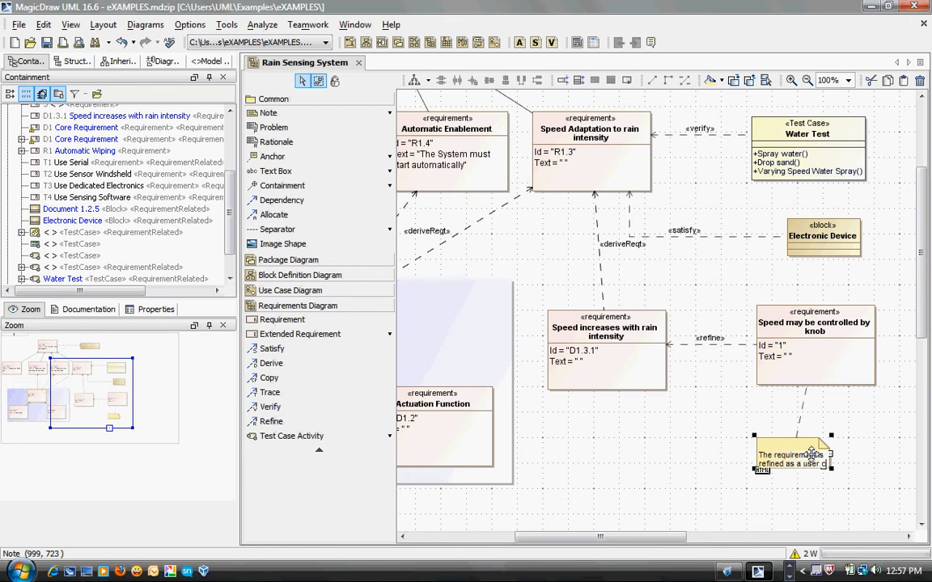
type("an increase or d")
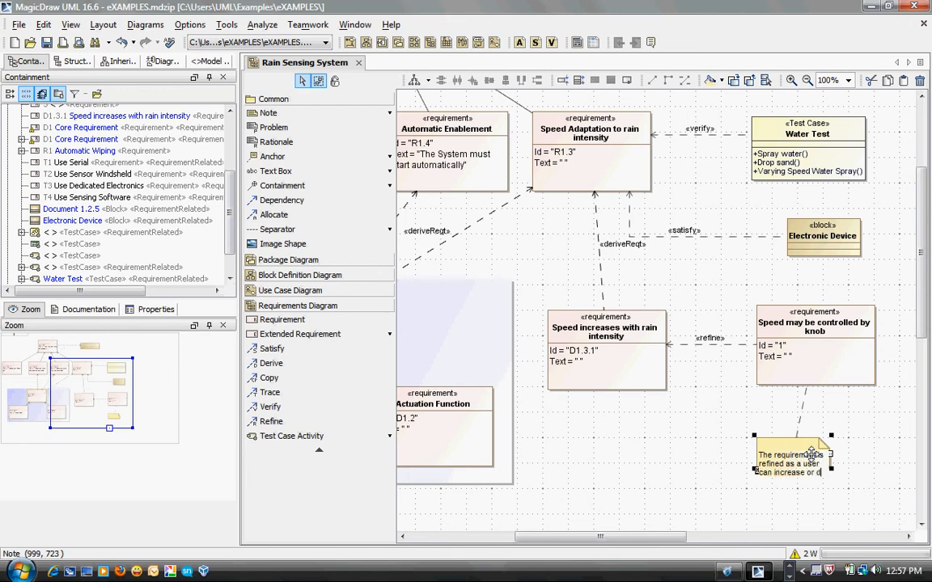
type("icrese")
key("BackSpace")
key("BackSpace")
key("BackSpace")
key("BackSpace")
key("BackSpace")
key("BackSpace")
type("ecrease speed of spe")
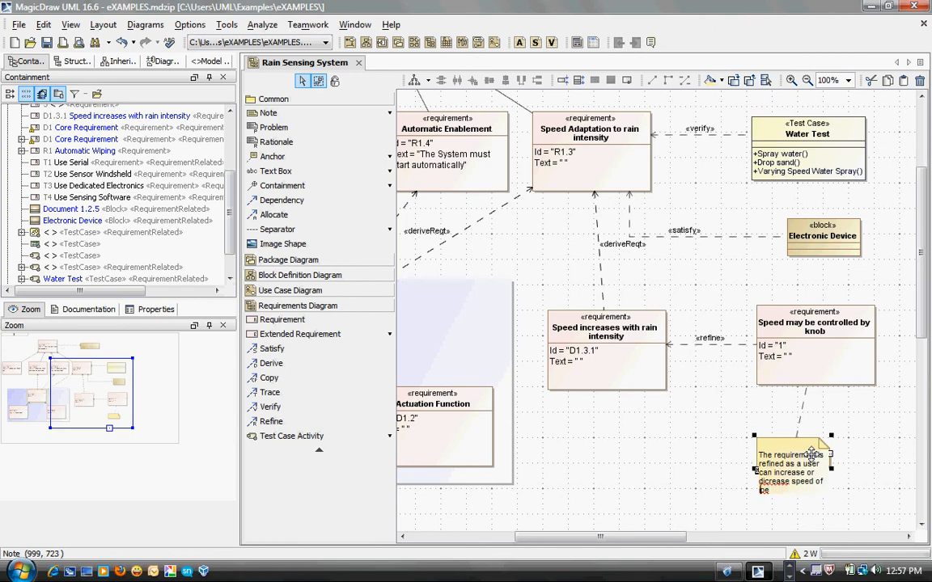
type("w")
key("BackSpace")
key("BackSpace")
type("wiper")
key("Delete")
key("Delete")
left_click(636, 411)
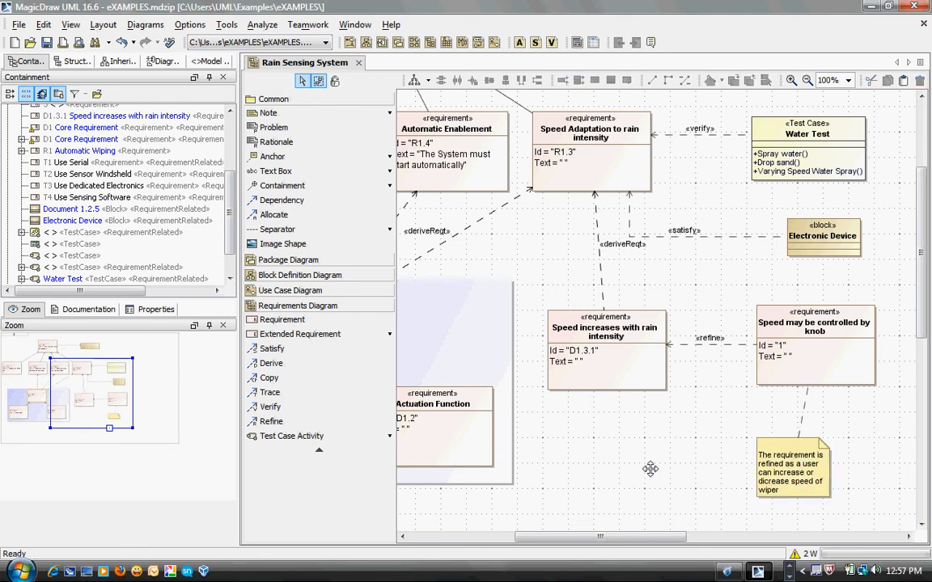